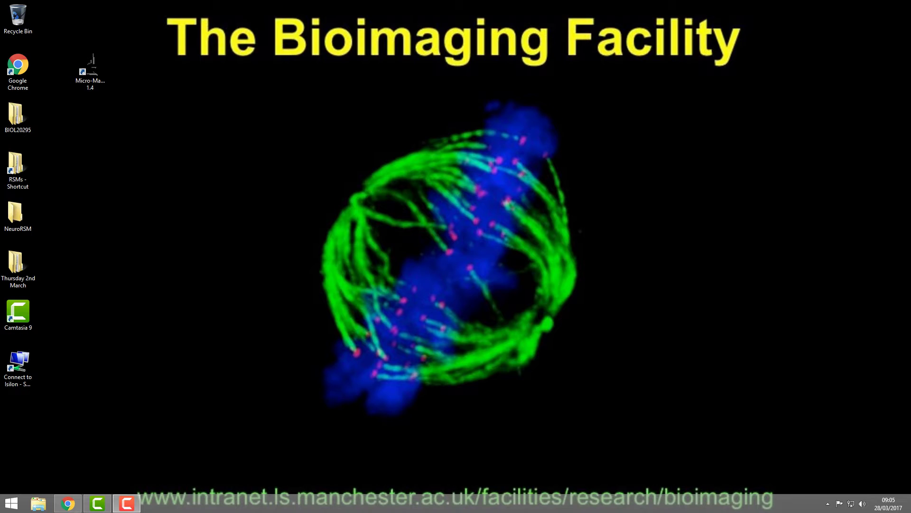
Launch Micro-Manager 1.4 from the desktop and reposition its main window slightly
click(89, 71)
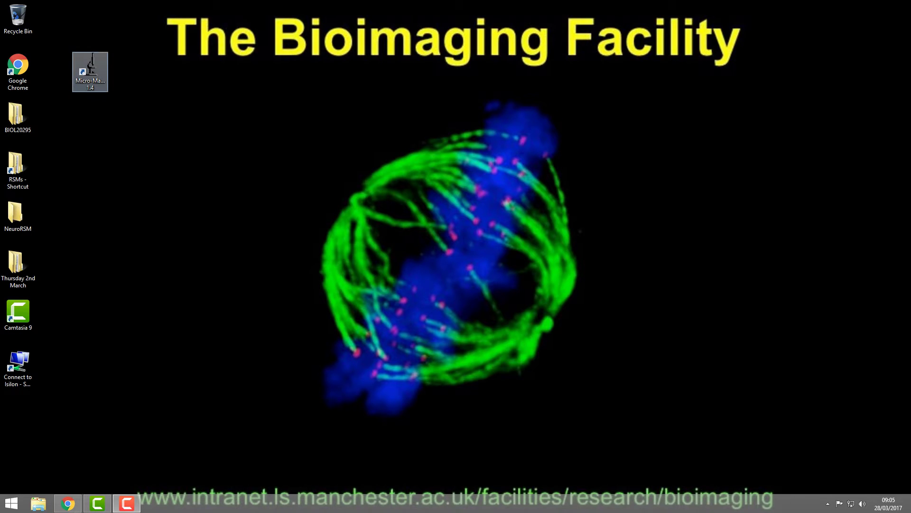
click(90, 71)
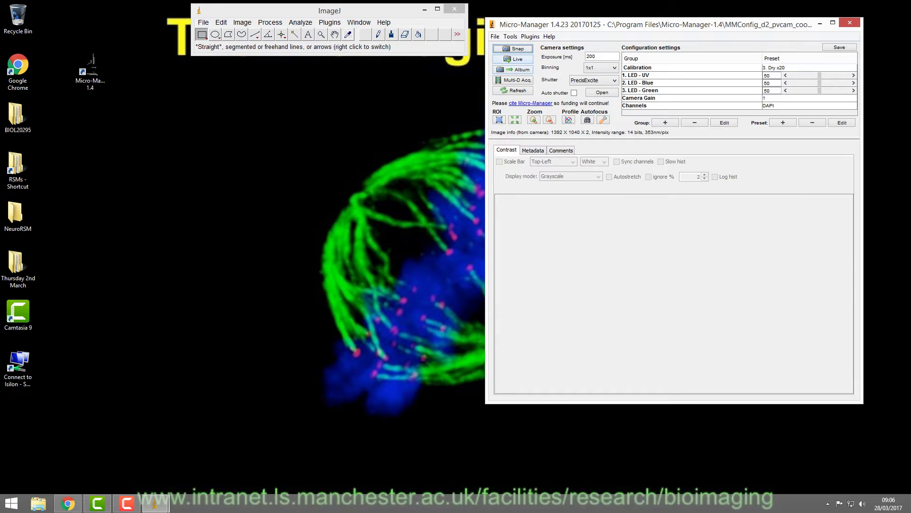
mouse_move(655, 24)
mouse_down()
mouse_move(665, 27)
mouse_move(657, 29)
mouse_up()
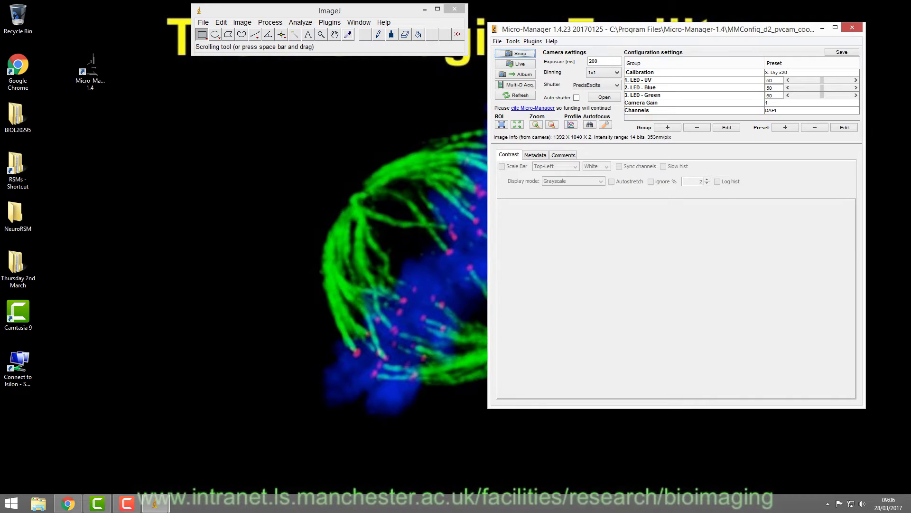
click(812, 72)
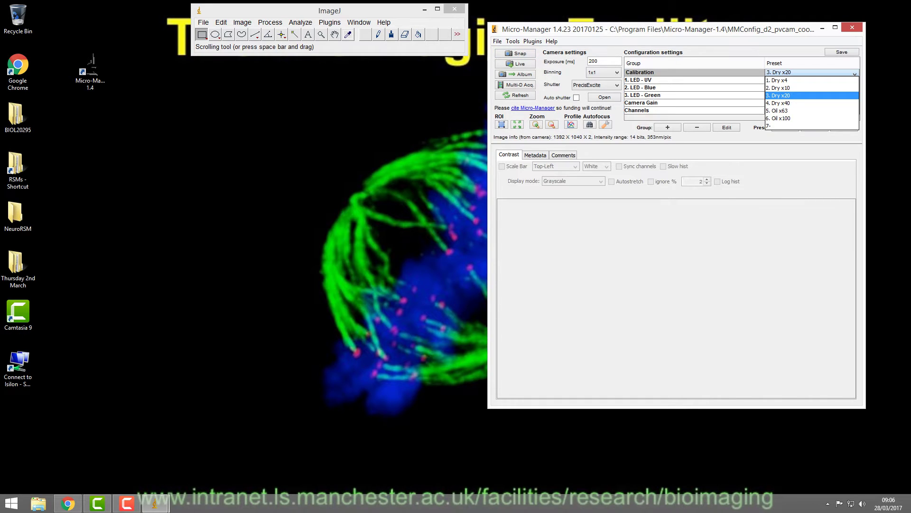
key(Up)
key(Up)
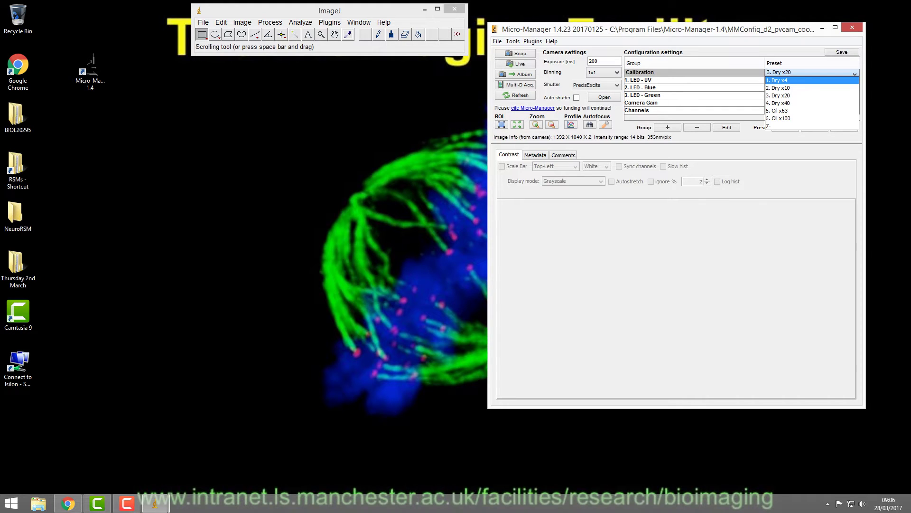
key(Escape)
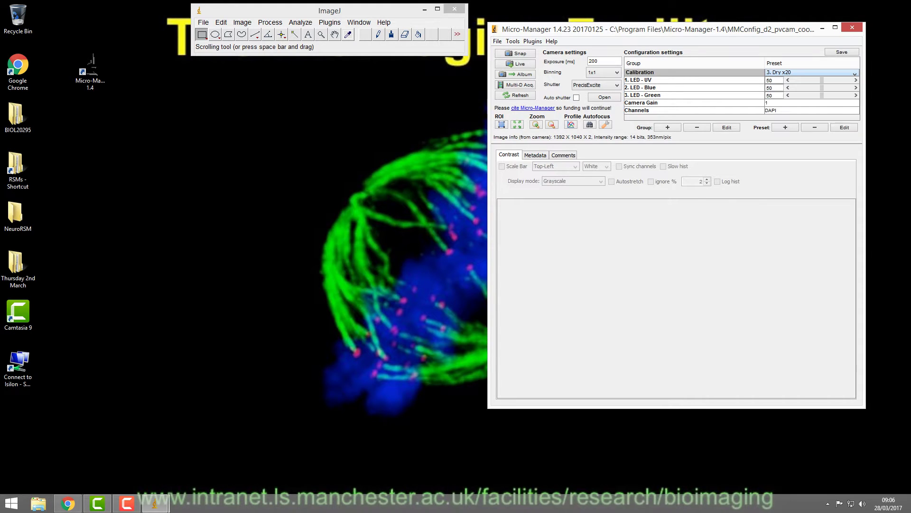
Set the Calibration preset to 2. Dry x10
click(811, 73)
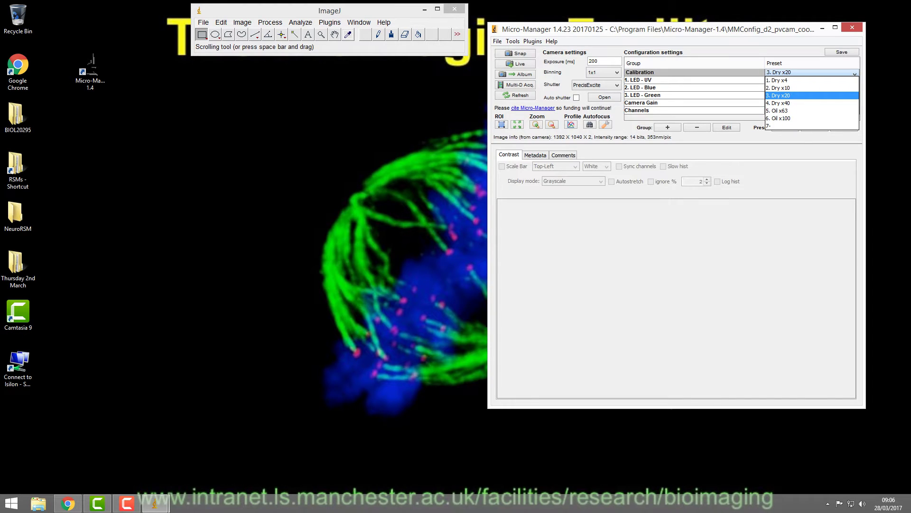
key(Up)
key(Up)
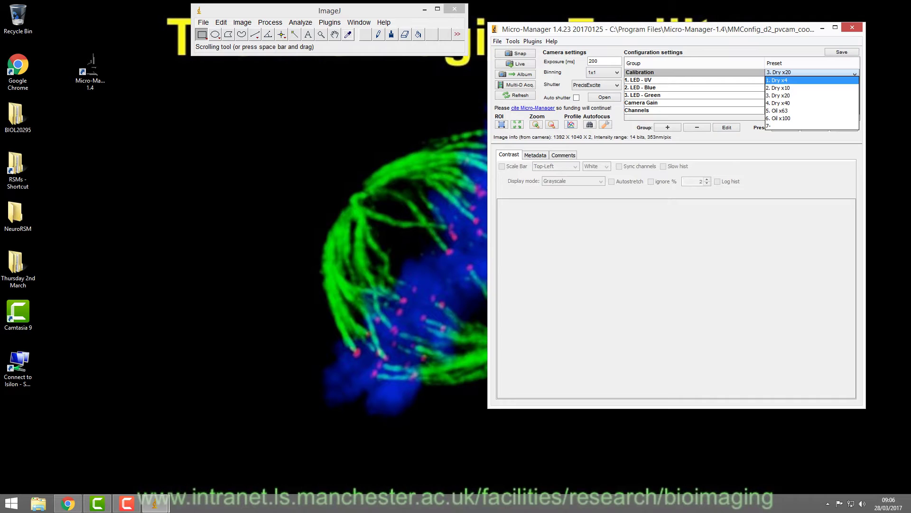
key(Up)
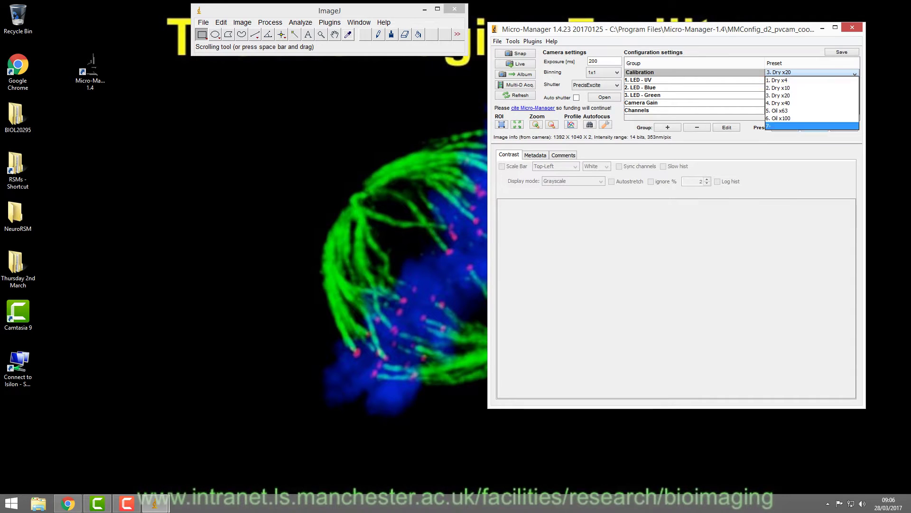
key(Down)
key(Down)
key(Return)
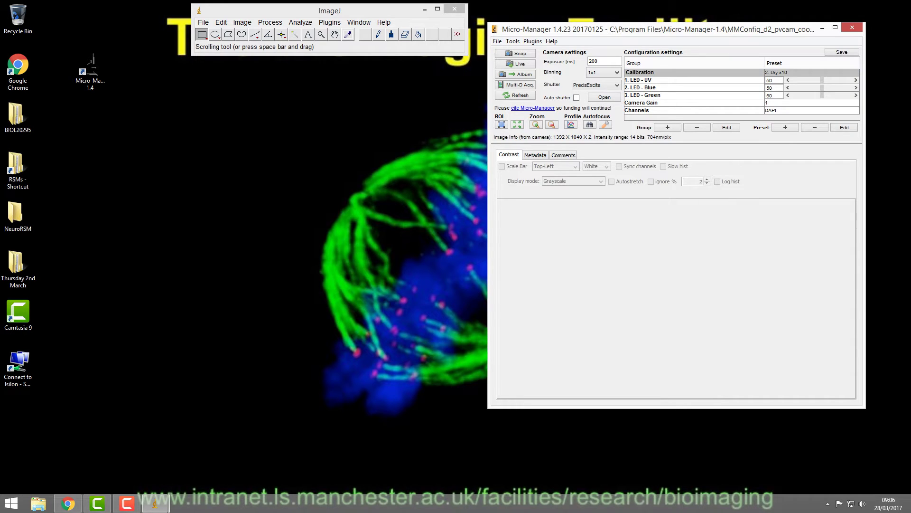
Set the Calibration preset to 3. Dry x20
click(811, 72)
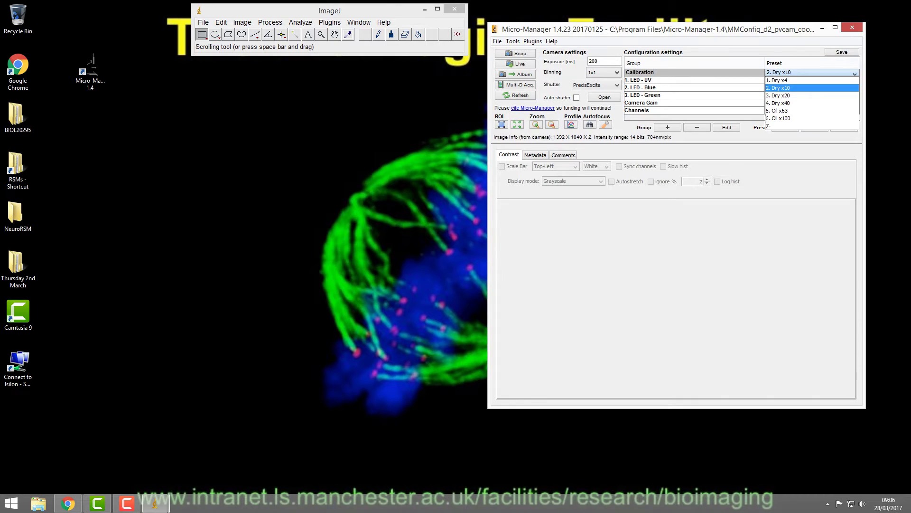
key(Down)
key(Return)
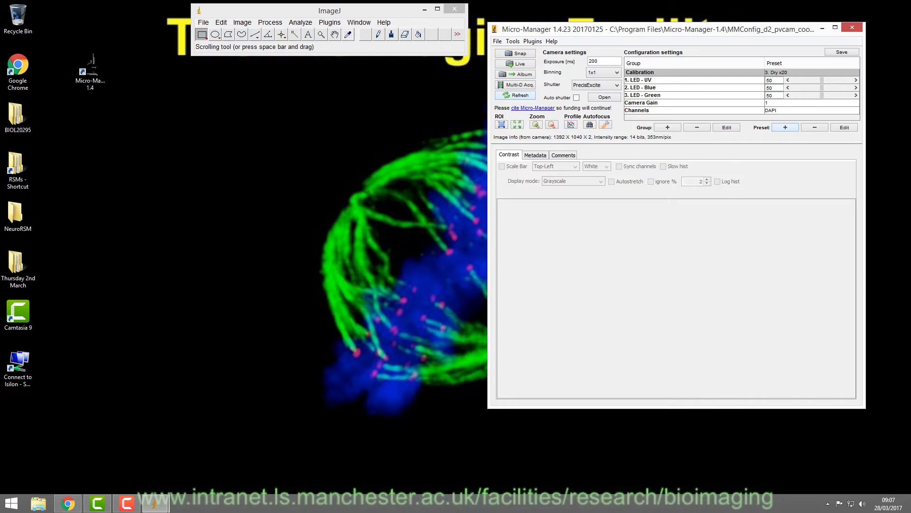
Choose the DAPI preset for the Channels group and open the PrecisExcite shutter
click(811, 110)
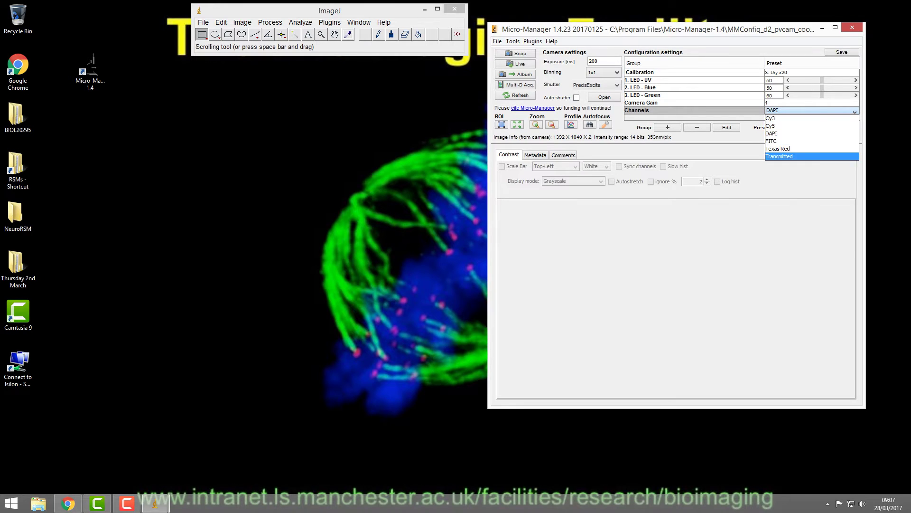
click(772, 133)
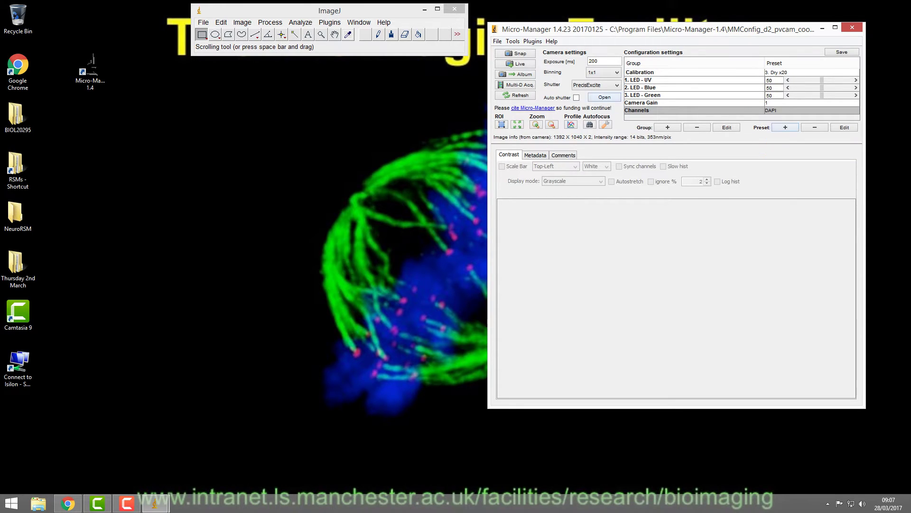
click(604, 97)
click(603, 97)
key(space)
Switch the Channels preset to FITC and after that to Texas Red while the shutter is open
click(812, 110)
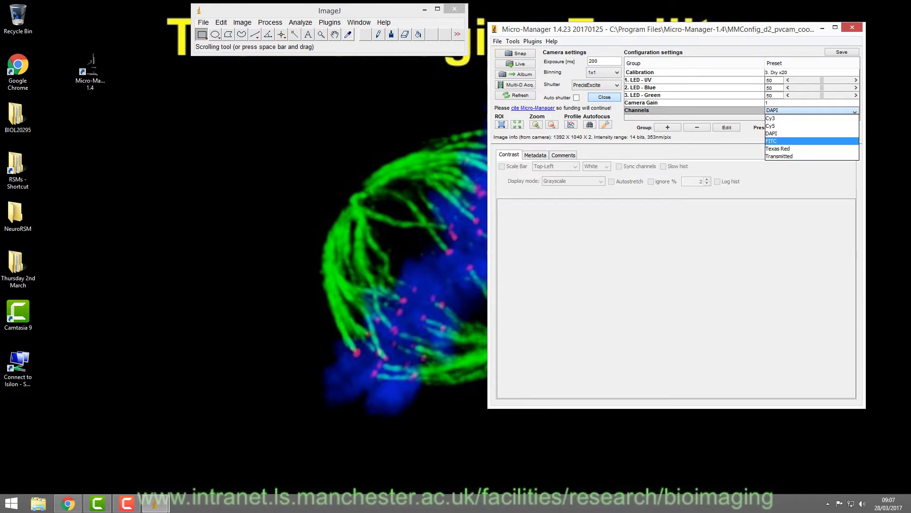
click(812, 140)
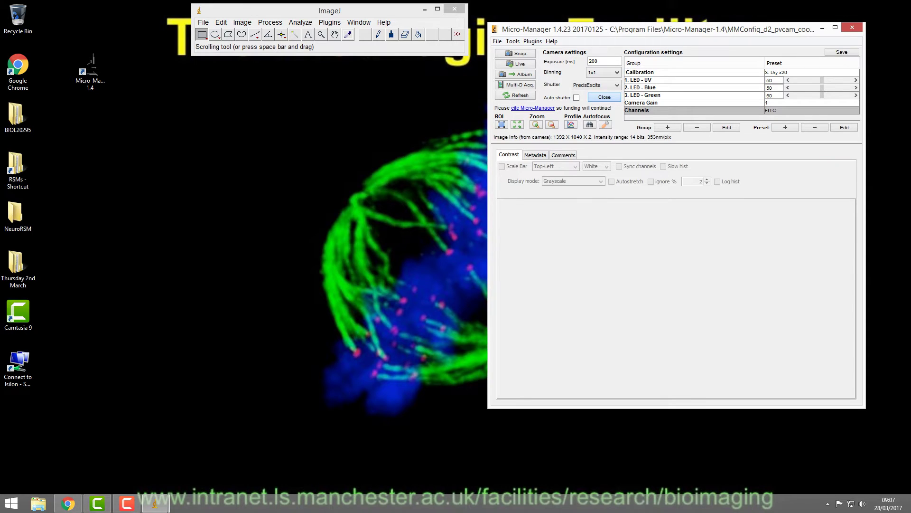
click(811, 110)
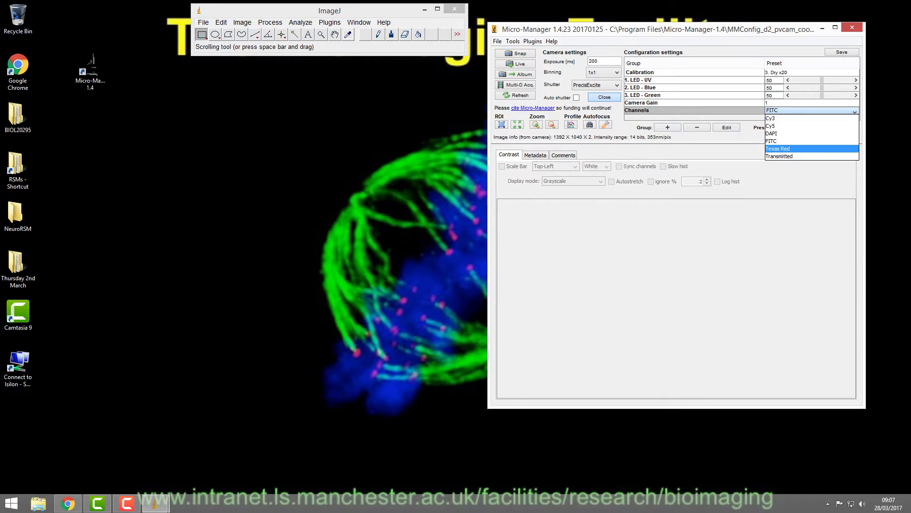
key(Return)
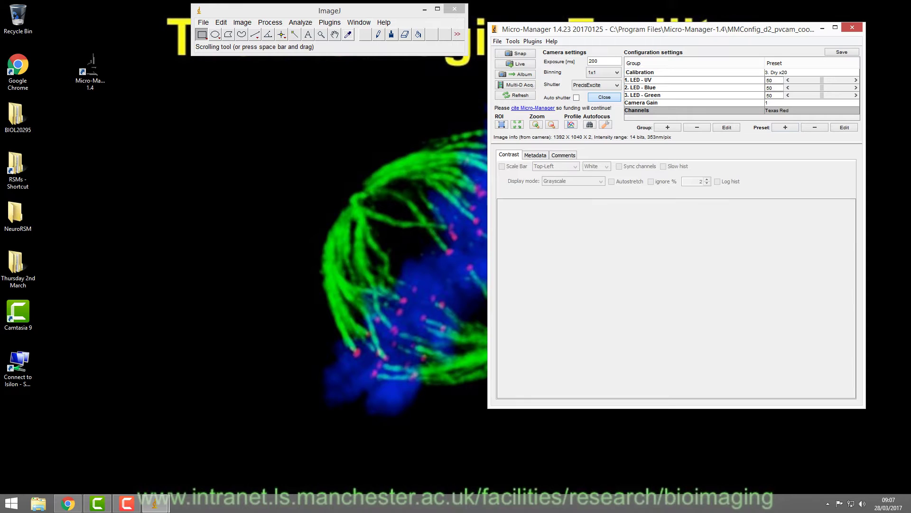
Close the shutter and bring up the Multi-Dimensional Acquisition window, moving it over the main window
click(604, 96)
click(515, 85)
drag(784, 77, 701, 141)
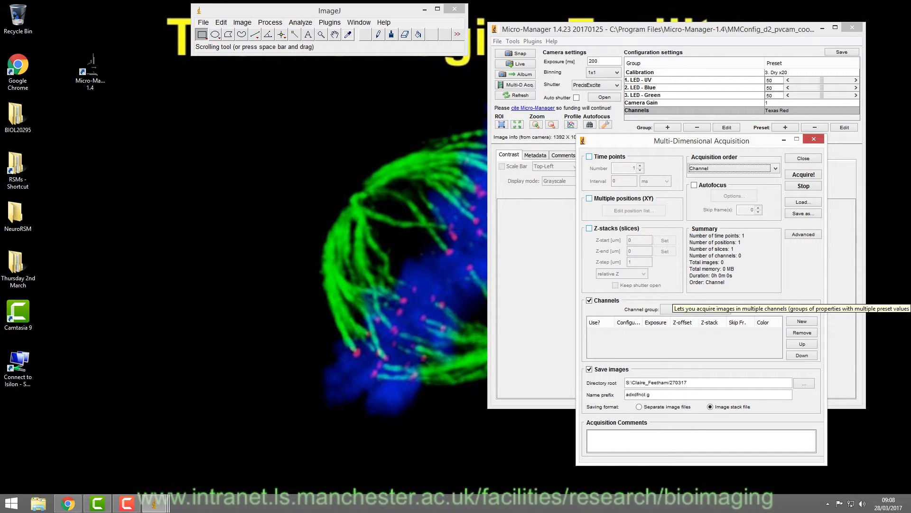
drag(715, 140, 683, 39)
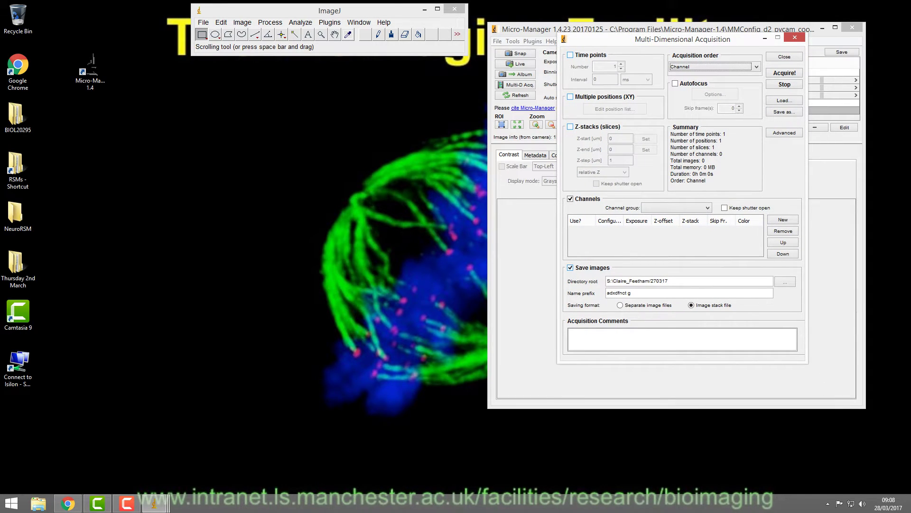
Browse for the image directory root and go into the operator's named March folder on Local Disk (D:)
click(785, 281)
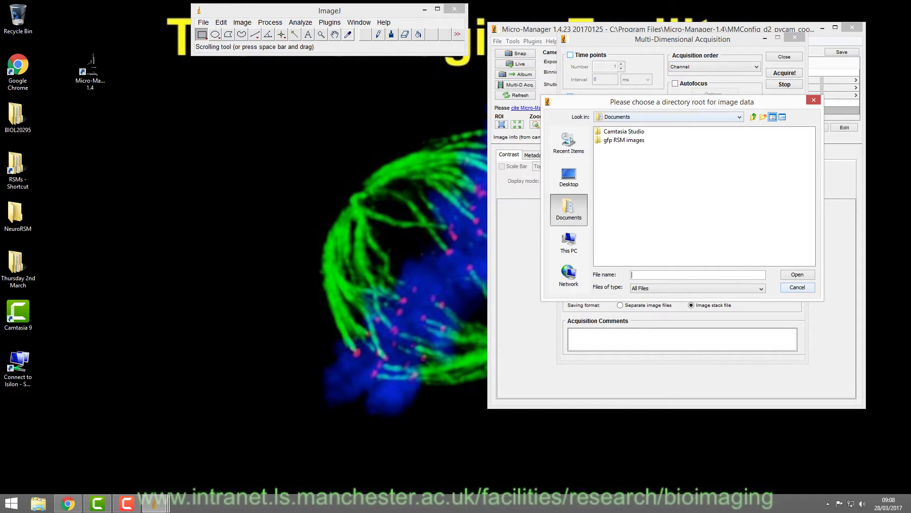
click(738, 117)
drag(739, 152, 740, 166)
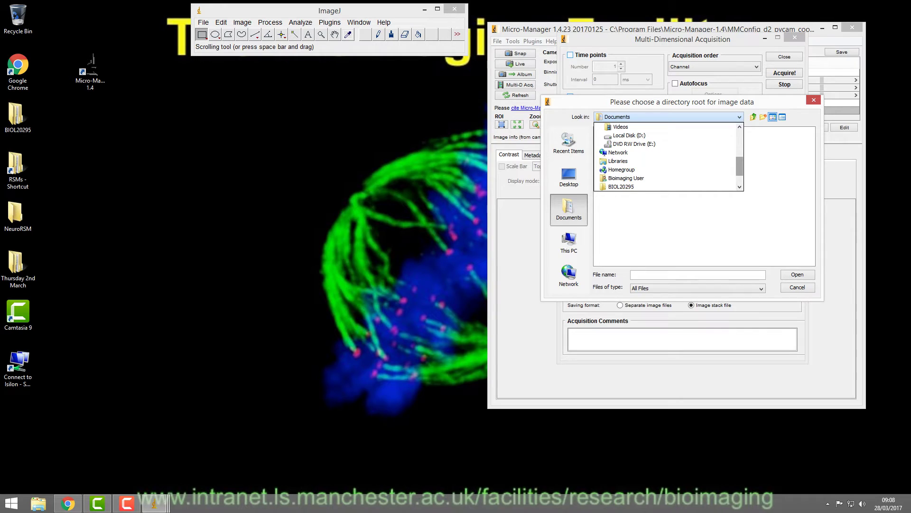
scroll(740, 169, down, 1)
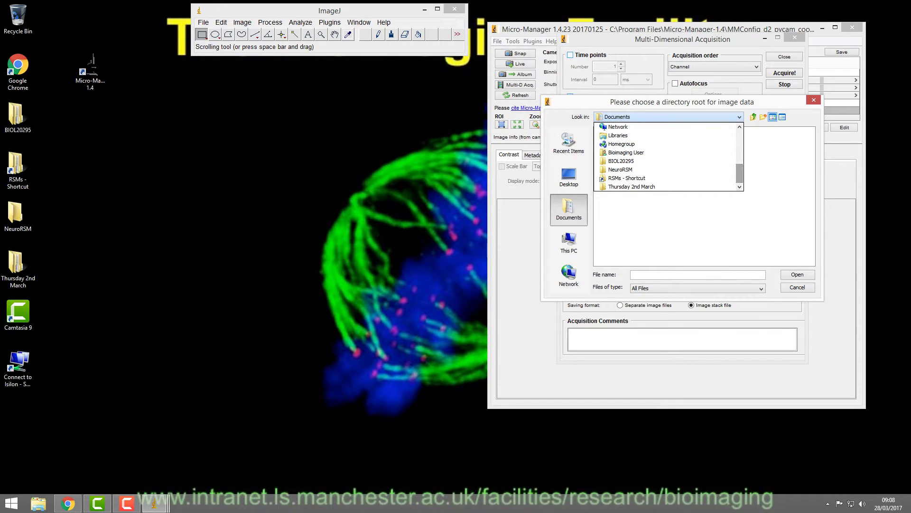
scroll(739, 170, up, 5)
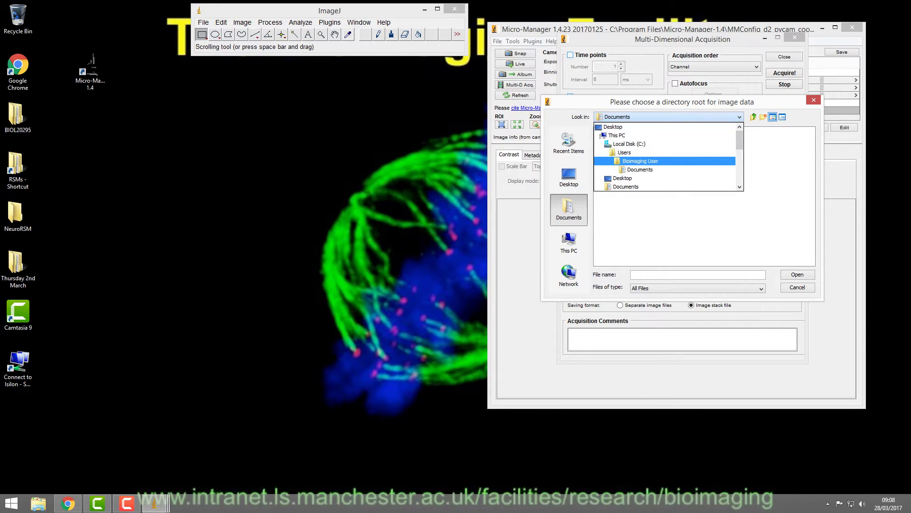
click(640, 161)
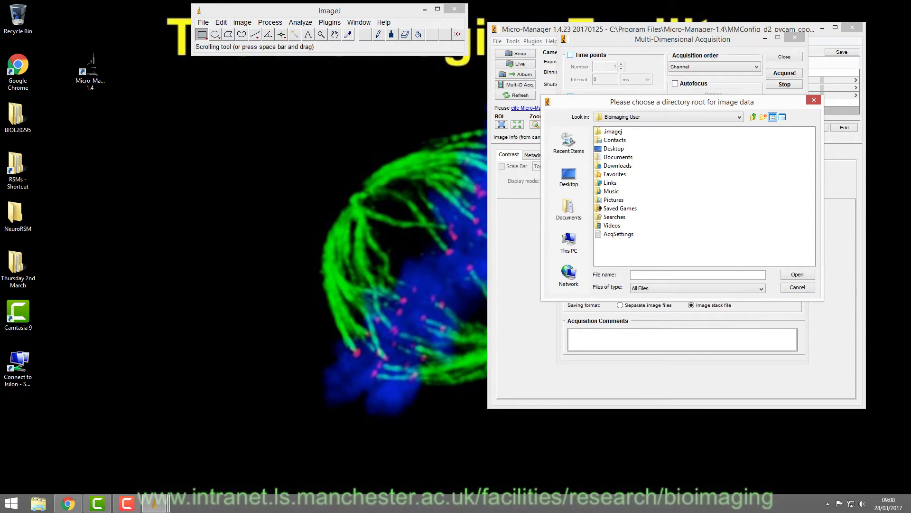
click(669, 117)
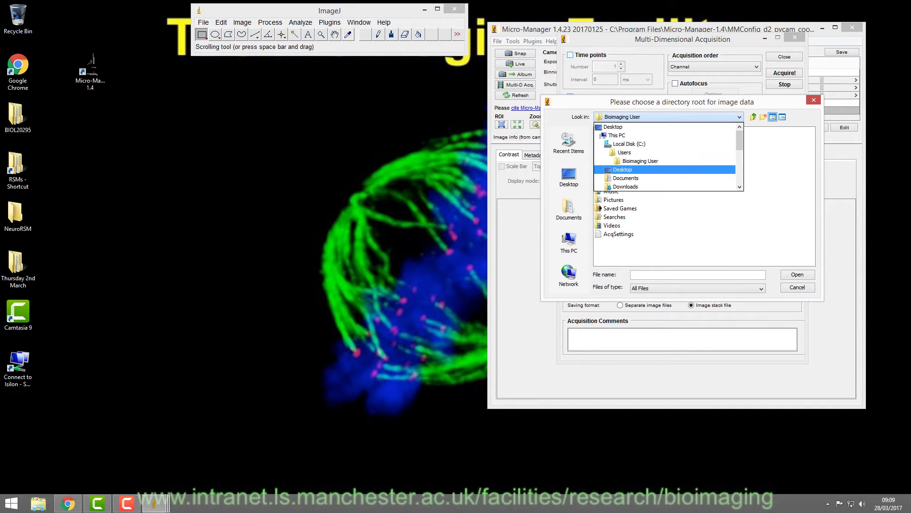
drag(740, 141, 740, 146)
scroll(664, 153, down, 2)
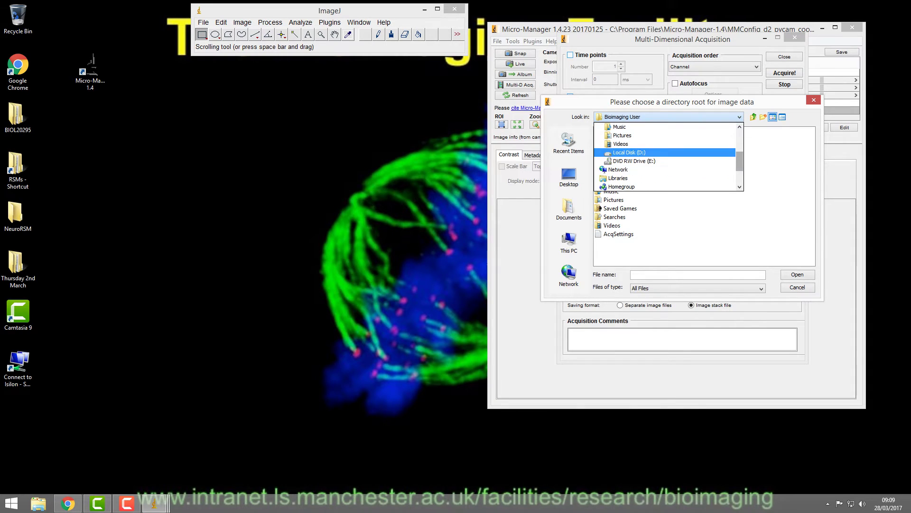
click(629, 152)
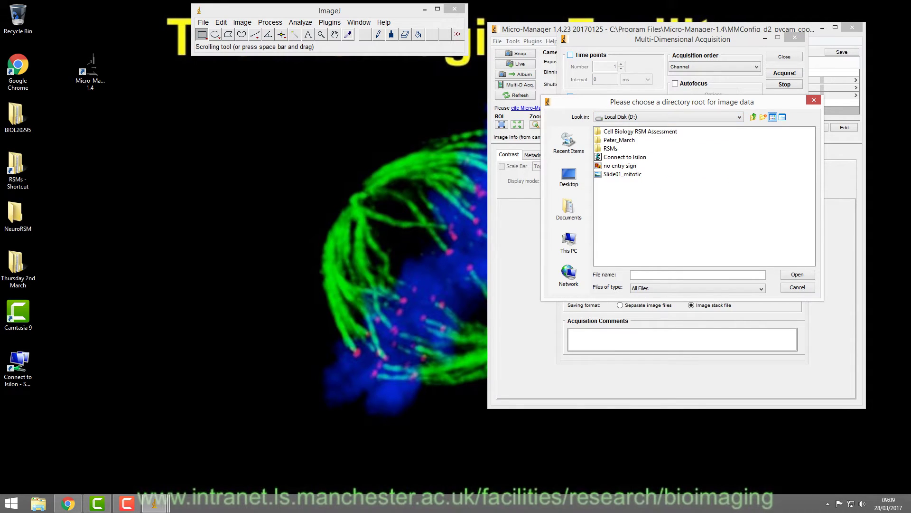
double_click(619, 140)
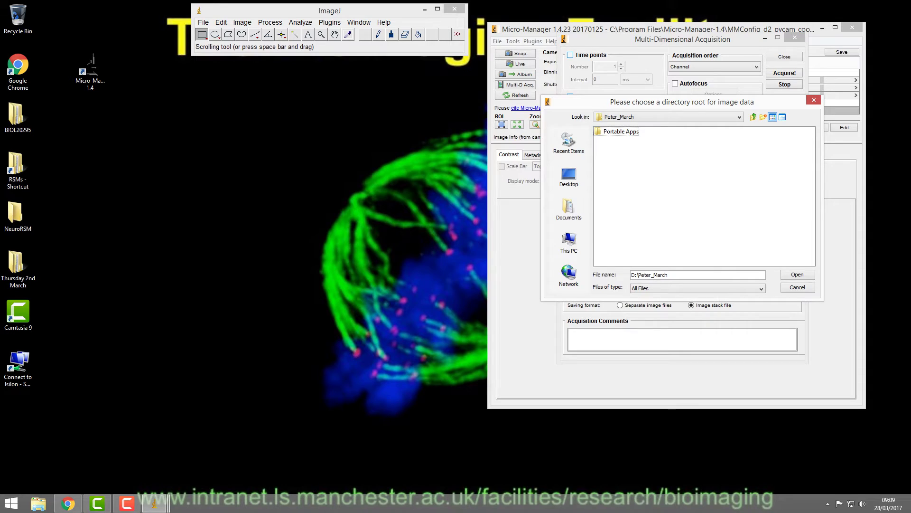
Create a new folder named test inside the current folder and use it as the directory root
click(617, 131)
right_click(655, 185)
click(762, 116)
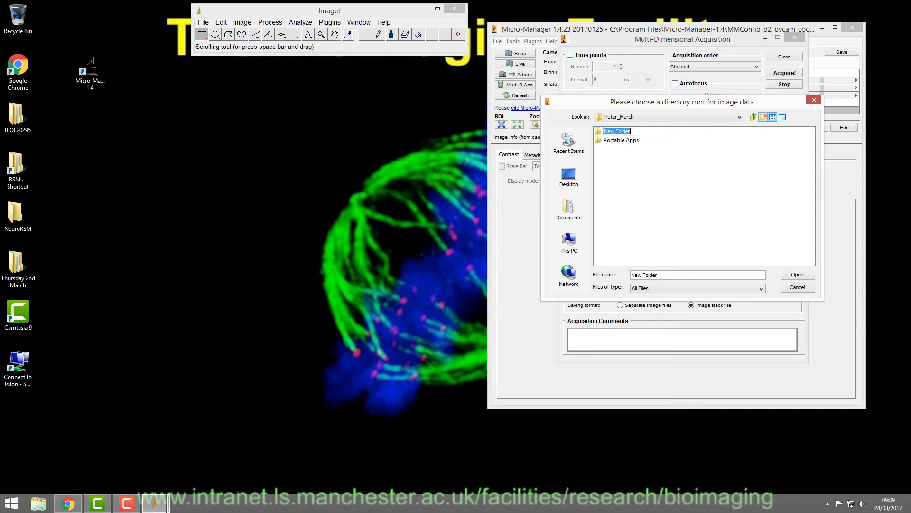
text(test)
key(Return)
key(Return)
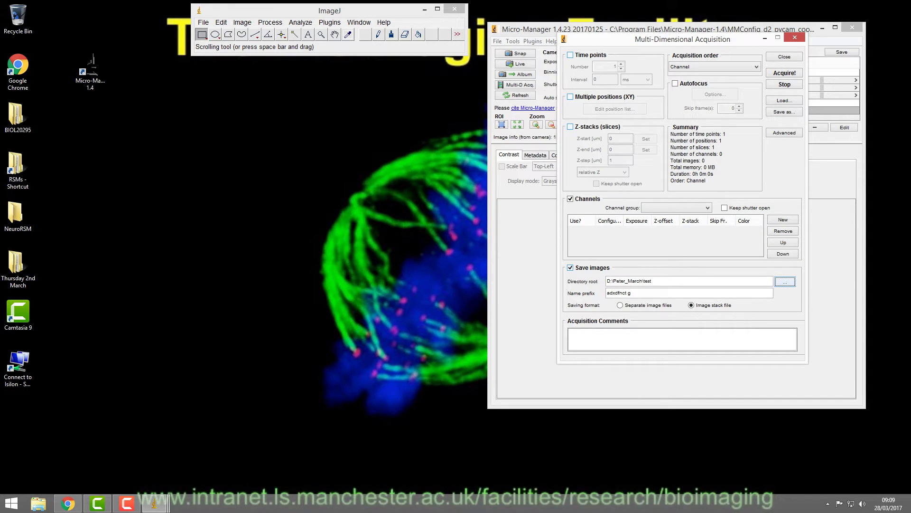
Set the name prefix for the saved images to slideAPositive
key(Tab)
key(BackSpace)
text(slideAPositiv)
Choose Channels as the channel group and add three channel rows to the acquisition
click(703, 208)
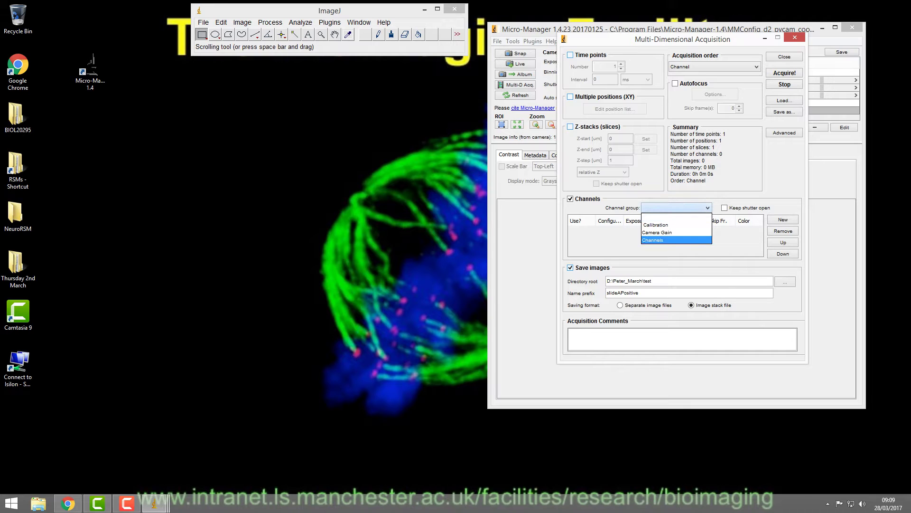
click(676, 240)
click(782, 219)
click(783, 220)
click(783, 219)
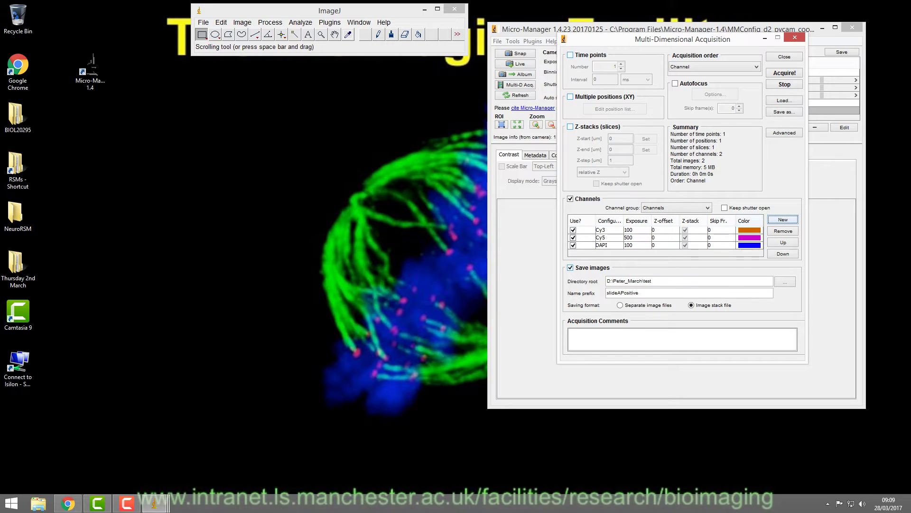
Set the three acquisition channels to DAPI, FITC and Texas Red, and use red as the Texas Red display colour
click(609, 230)
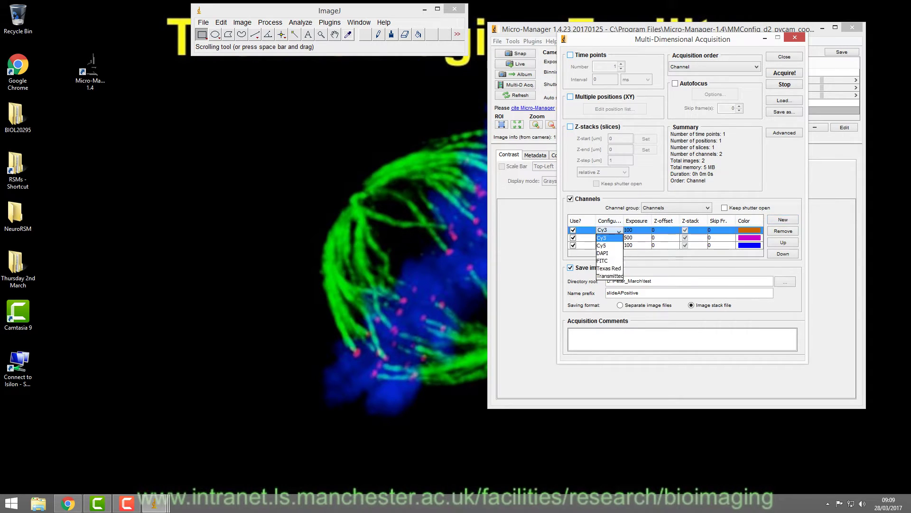
click(603, 253)
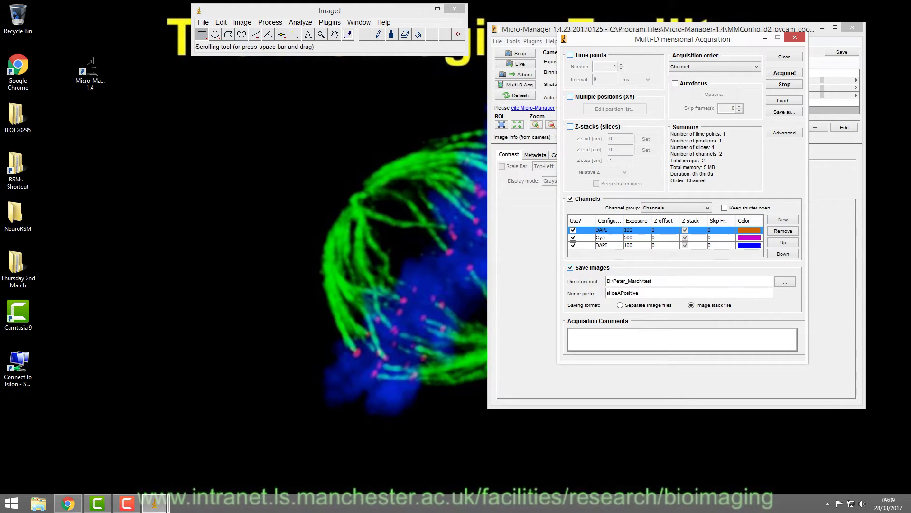
click(608, 237)
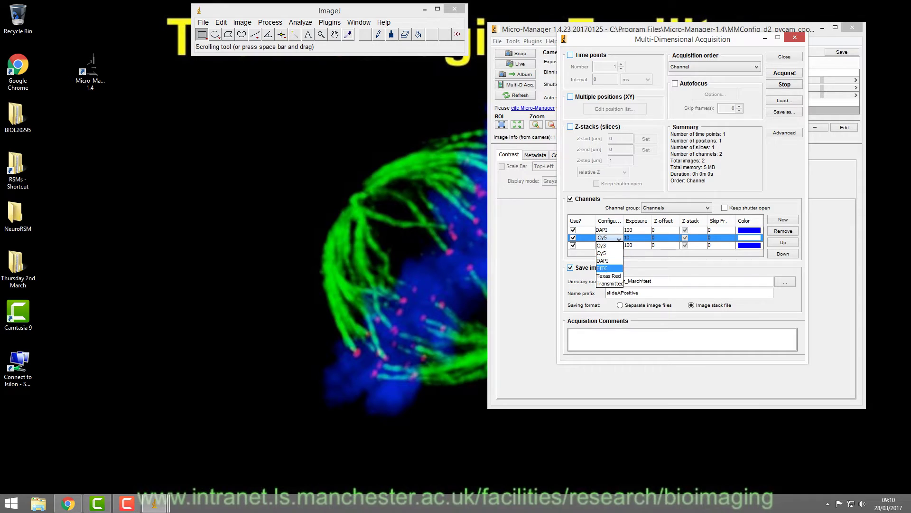
click(605, 267)
click(609, 245)
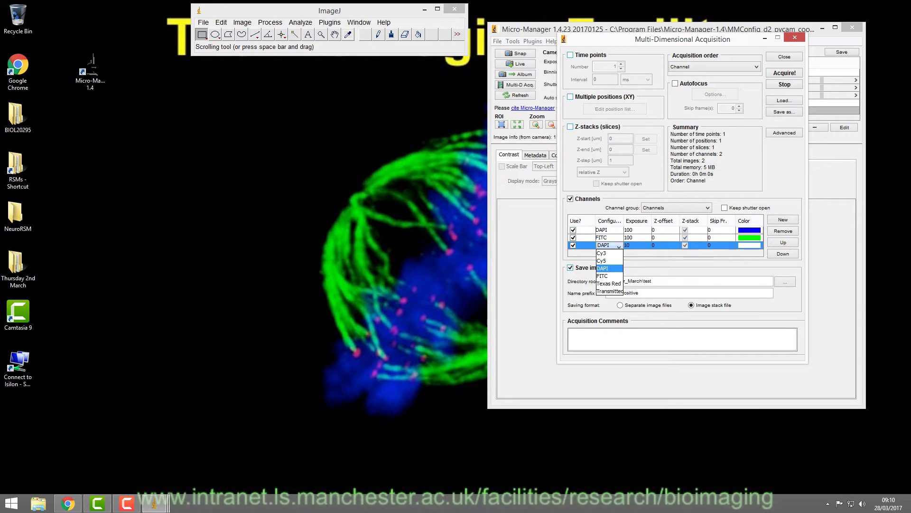
click(609, 283)
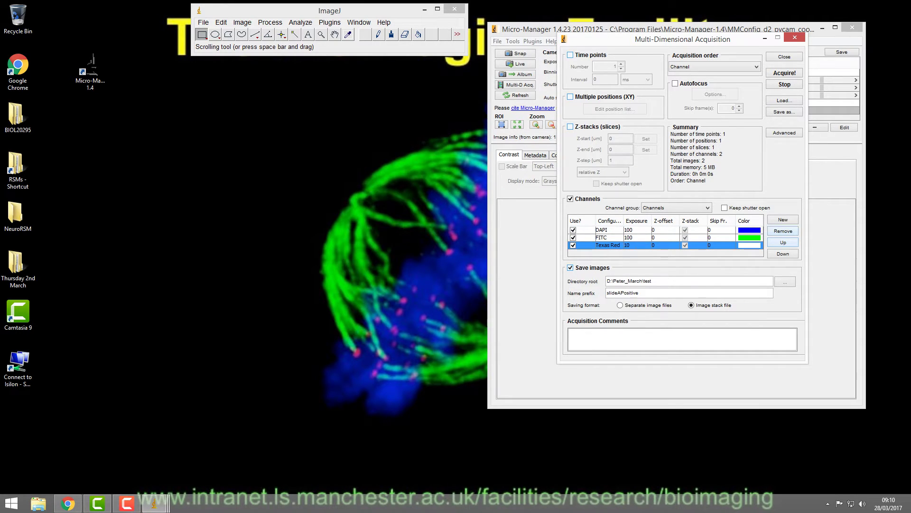
click(749, 245)
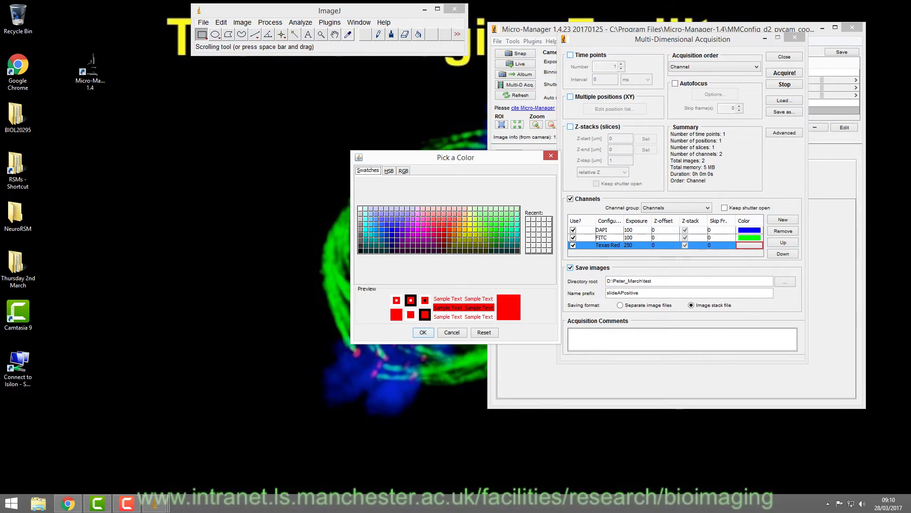
key(Return)
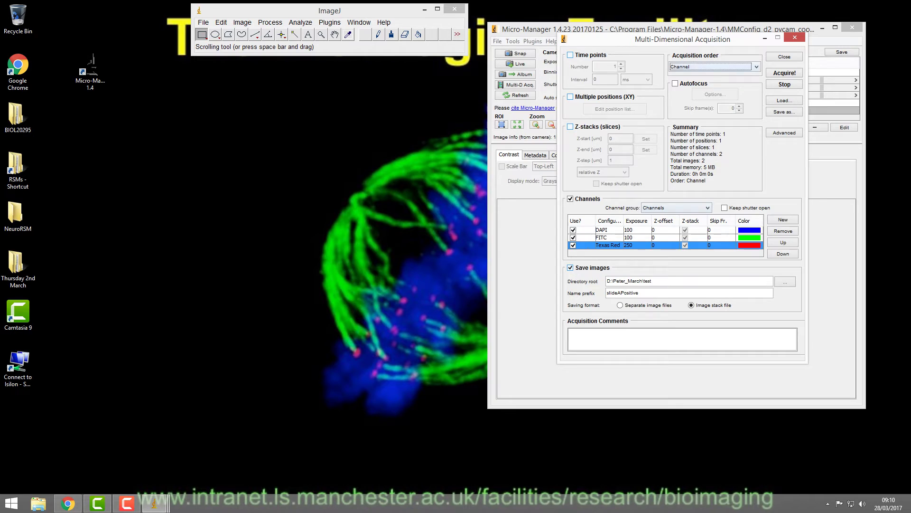
Start the live view with the Channels preset set to DAPI and open the PrecisExcite shutter
drag(682, 39, 674, 144)
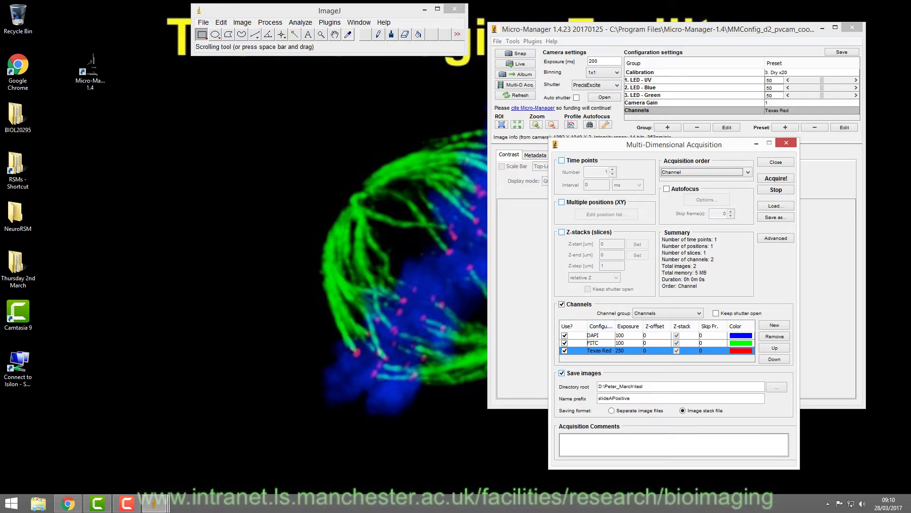
drag(719, 145, 780, 147)
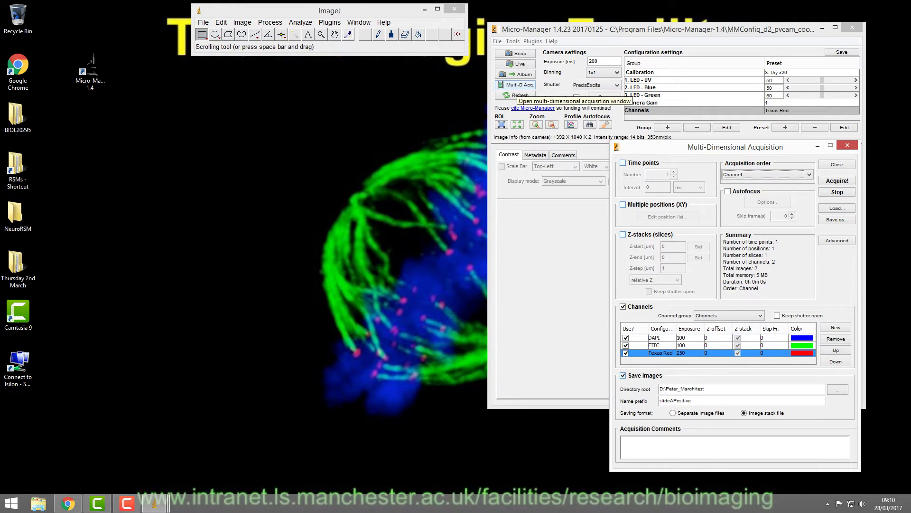
click(515, 63)
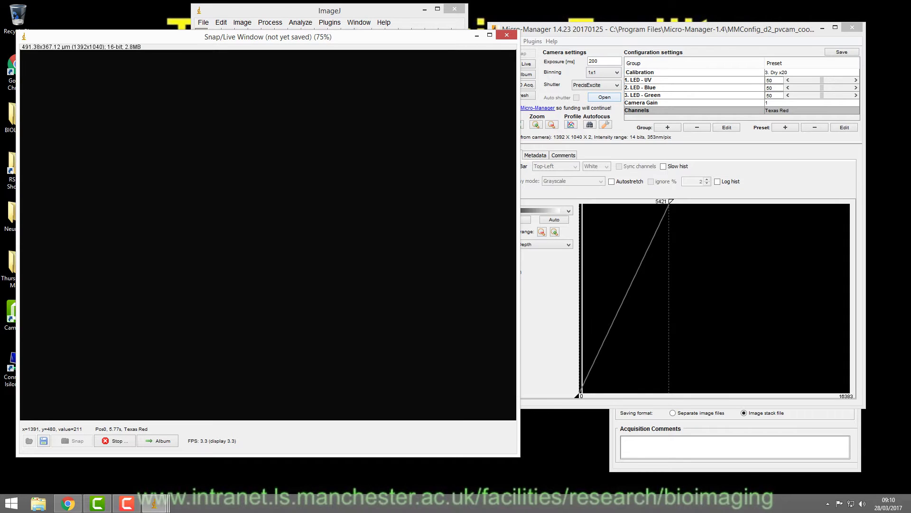
click(811, 110)
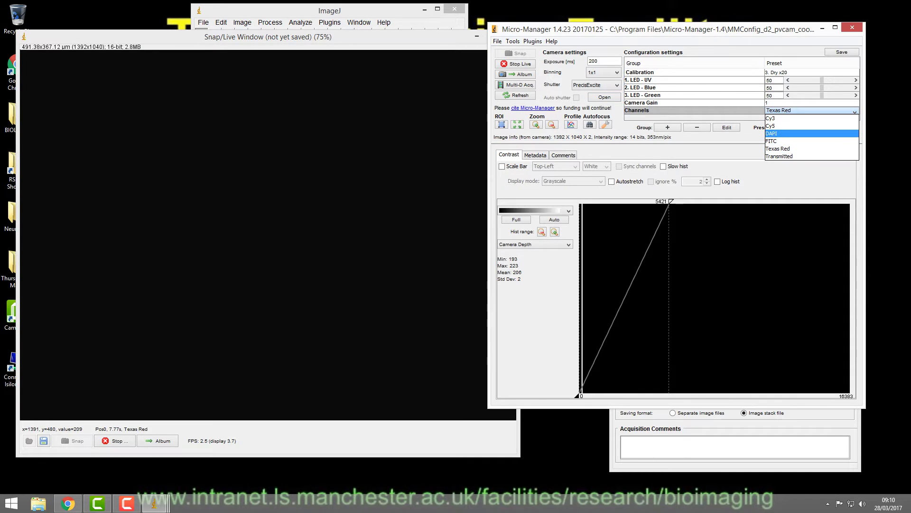
click(811, 134)
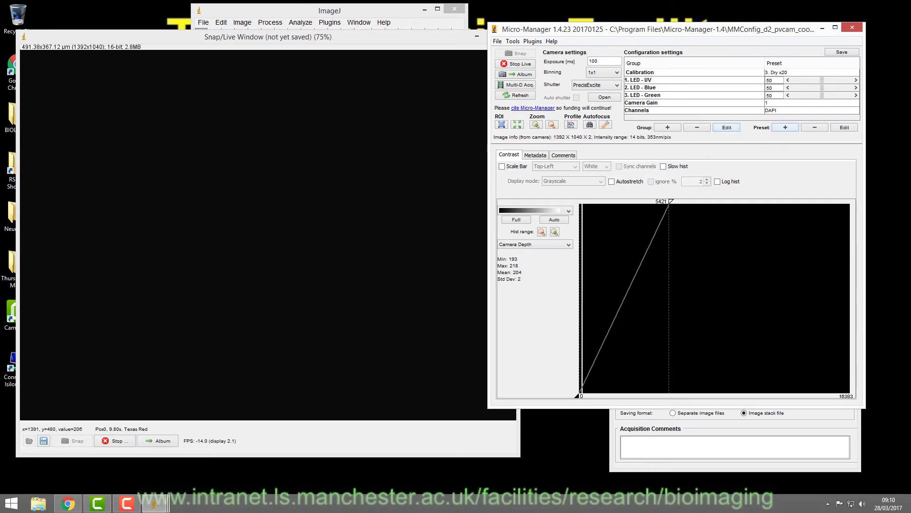
click(604, 97)
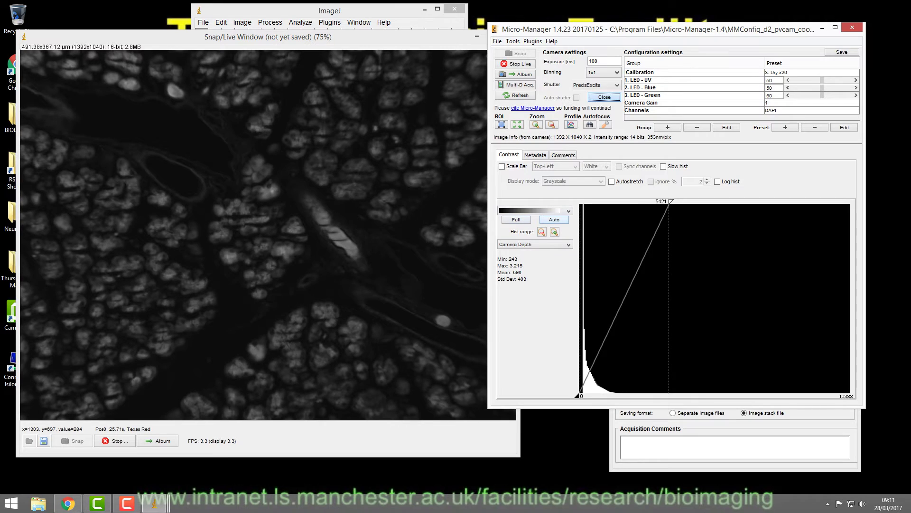
Try automatic and full contrast scaling on the live image, and lower the display maximum to about 6945
click(553, 219)
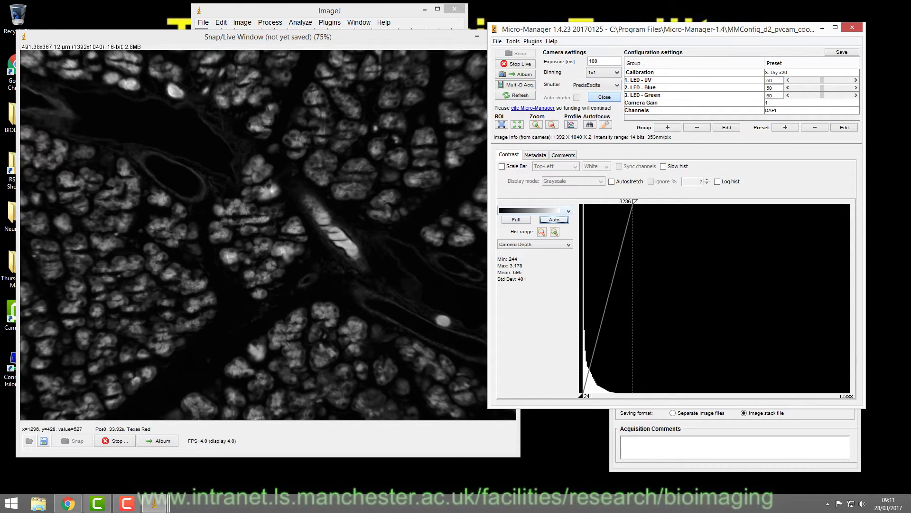
click(516, 219)
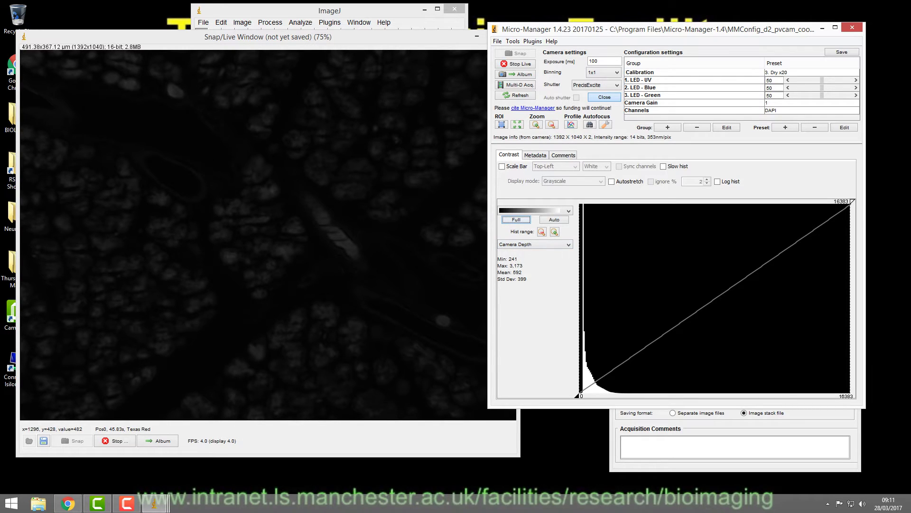
drag(853, 202, 696, 201)
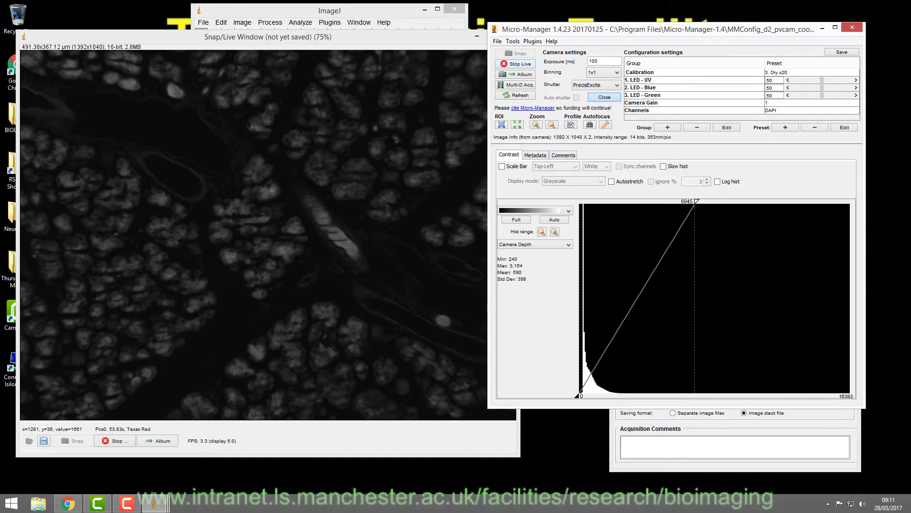
Set the DAPI camera exposure to 150 ms and bring the Multi-Dimensional Acquisition window forward to check the channel's exposure
double_click(593, 61)
text(150)
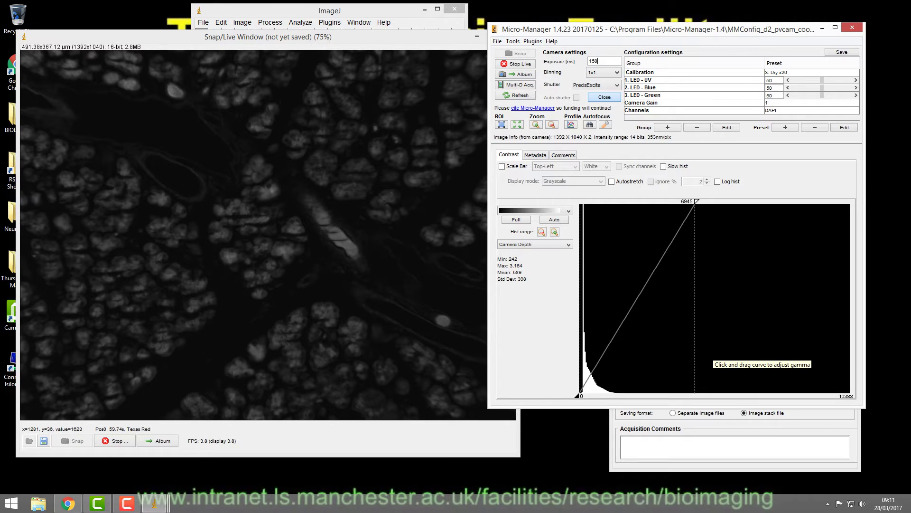
key(Return)
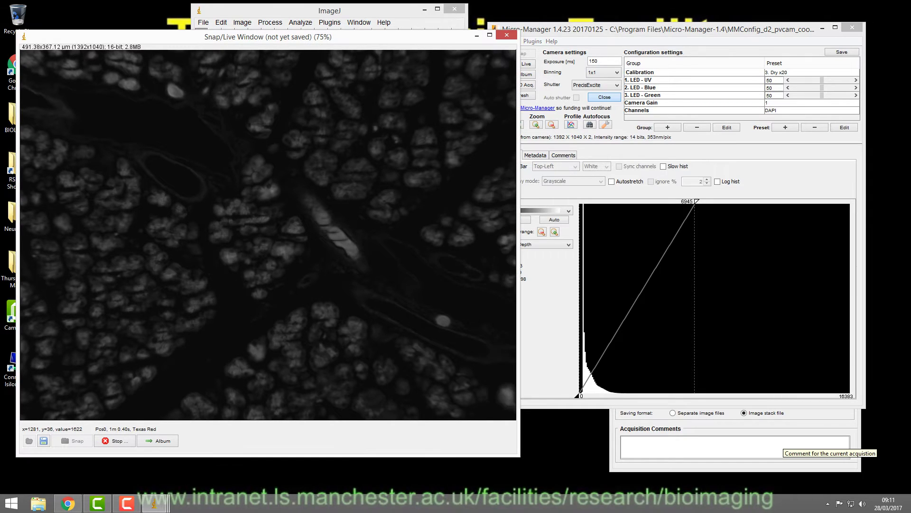
click(782, 443)
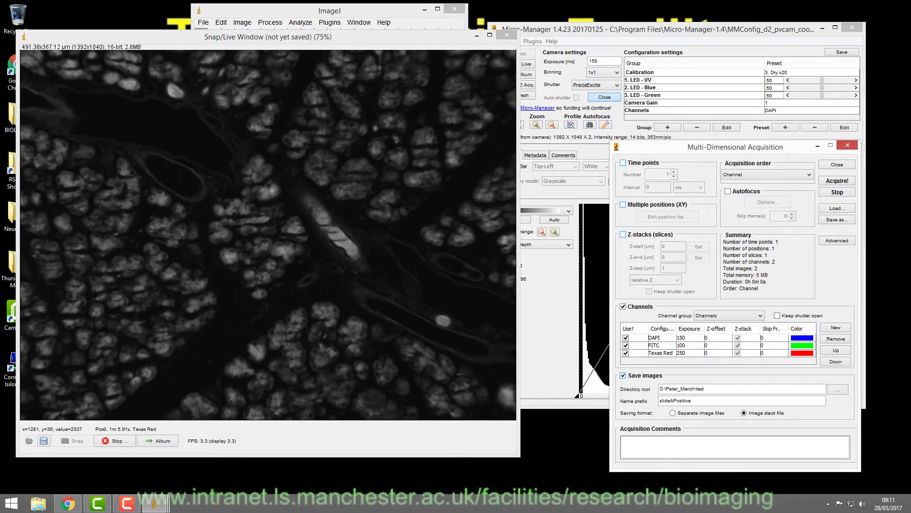
Move the acquisition window clear of the camera settings, set the DAPI exposure to 50 ms and check it in the channel list
drag(735, 147, 431, 167)
click(603, 60)
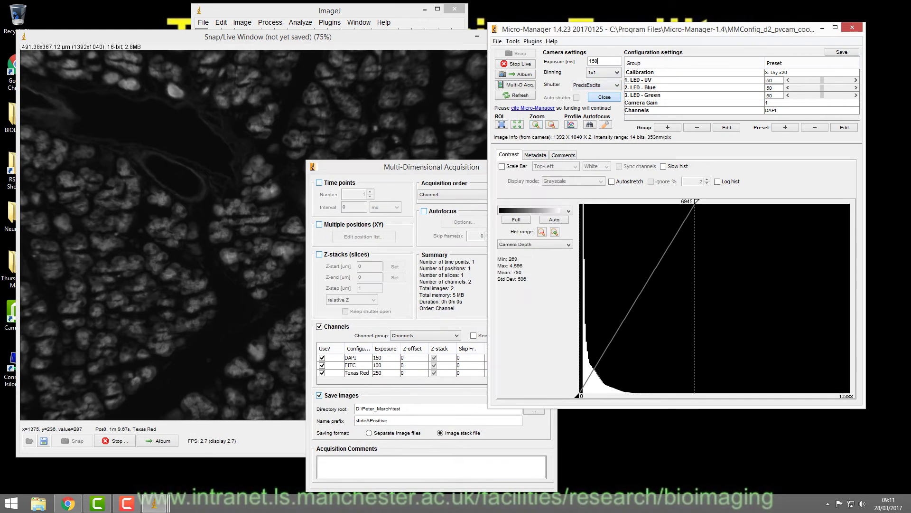
double_click(597, 61)
text(50)
key(Return)
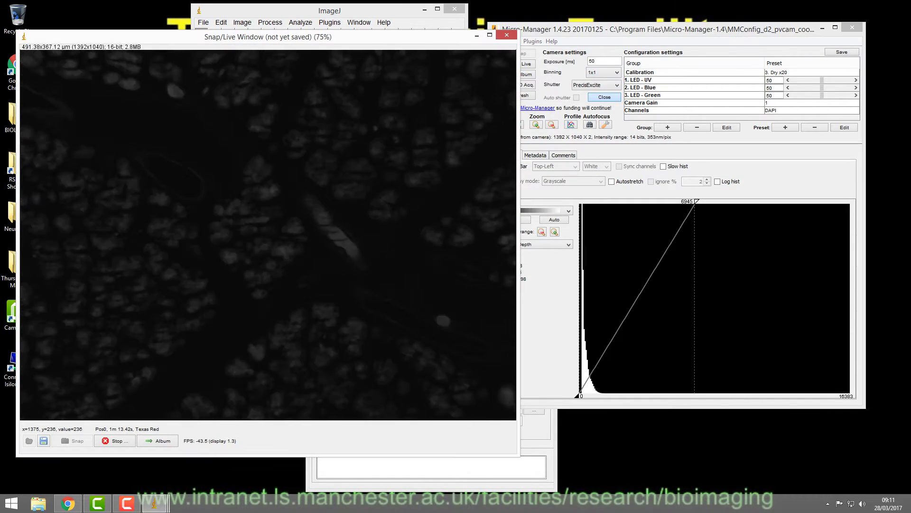
click(332, 469)
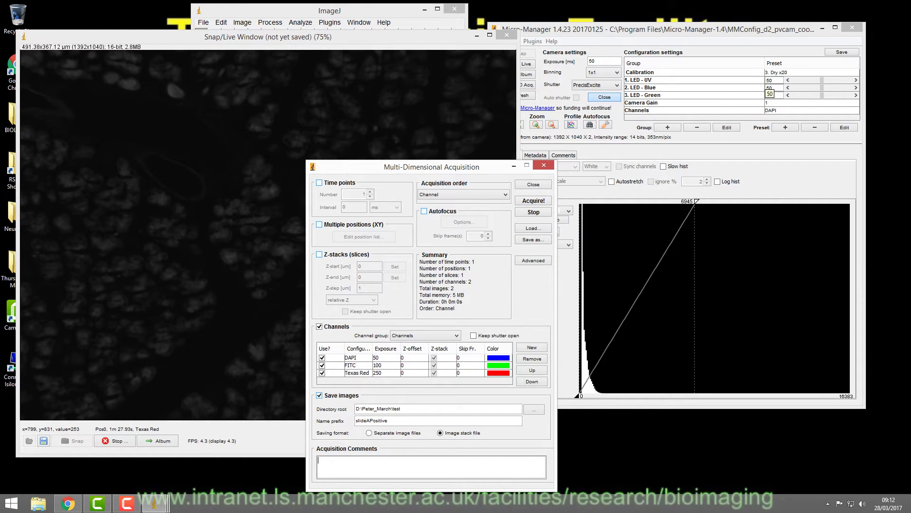
Try the UV LED intensity at 87, reduce it to 18, and set the camera exposure to 500 ms
drag(822, 80, 843, 79)
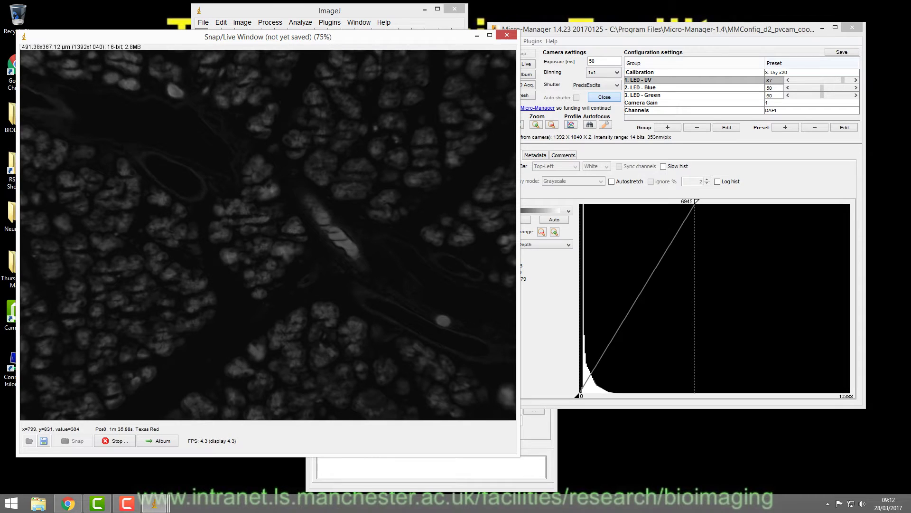
drag(843, 80, 804, 79)
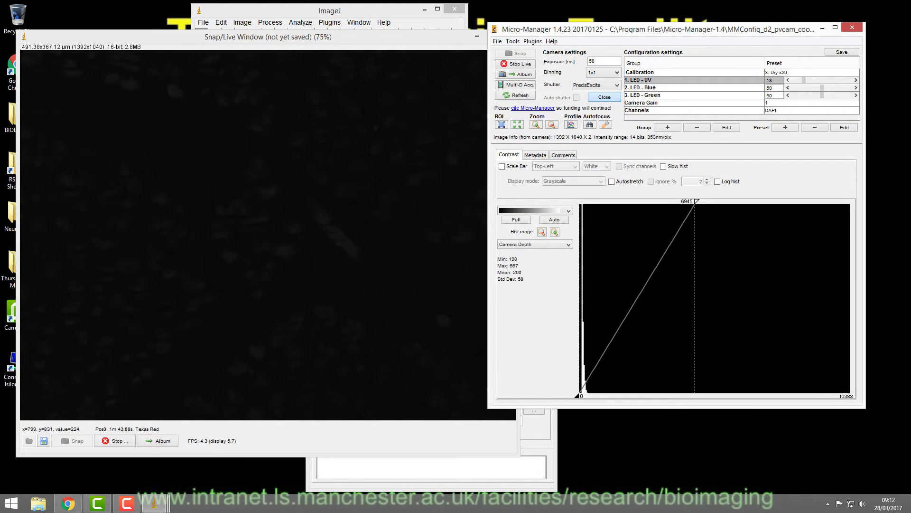
text(0)
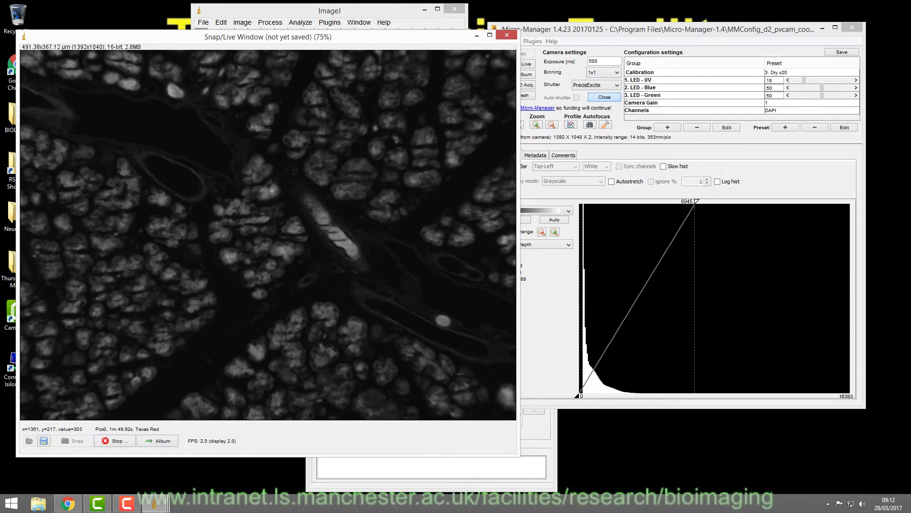
Move the main window clear of the live image and try camera gains 2 and 3
drag(665, 28, 696, 28)
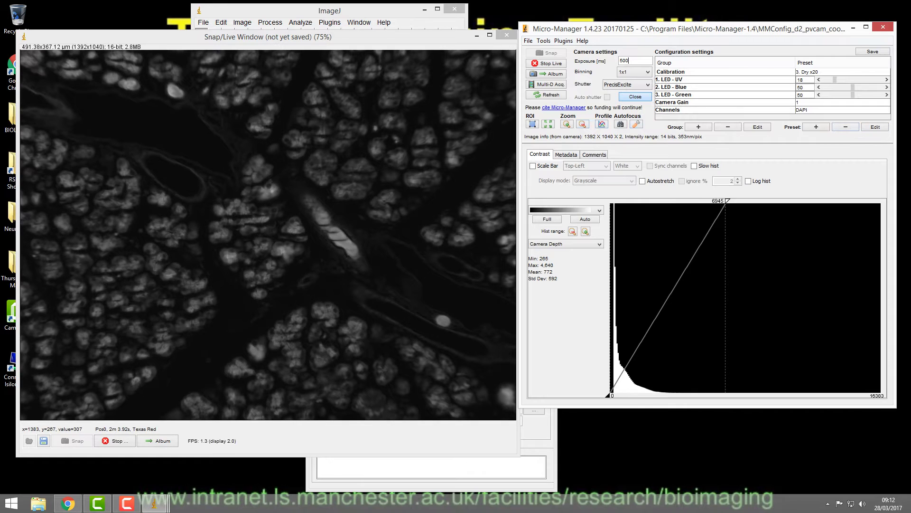
click(842, 102)
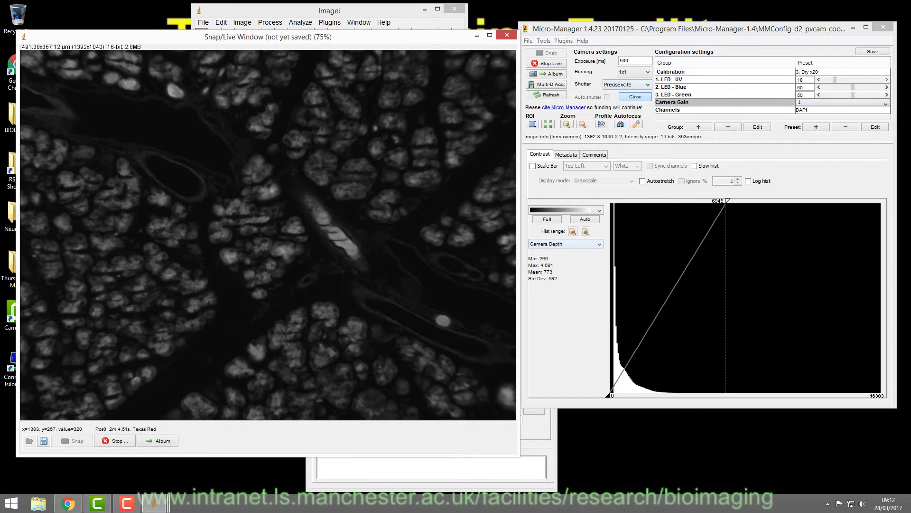
click(842, 102)
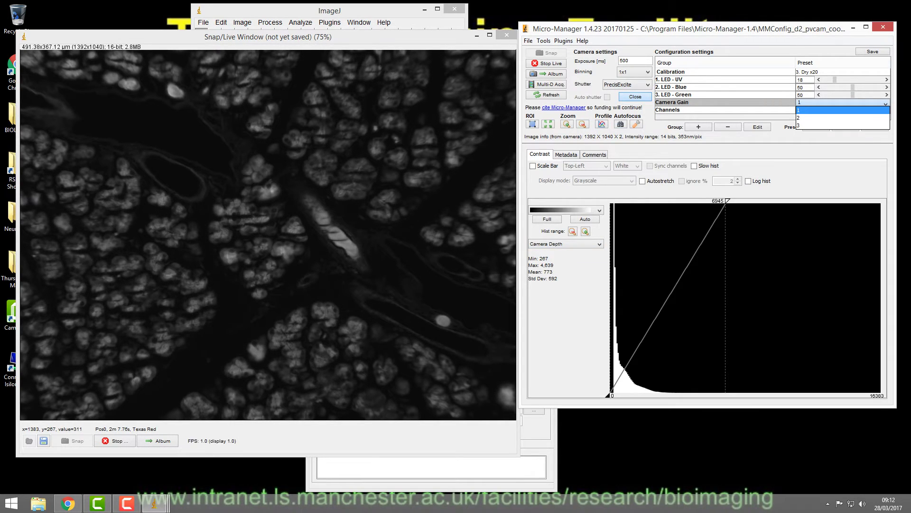
key(Down)
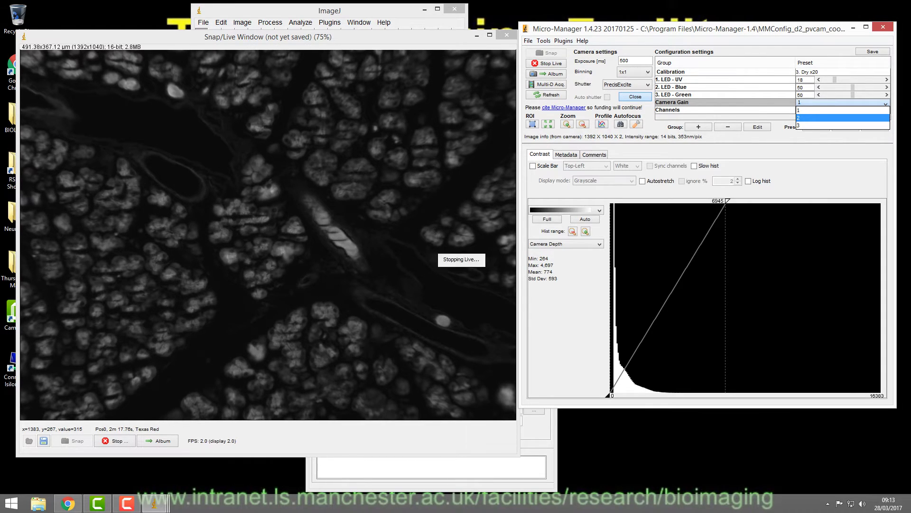
click(843, 117)
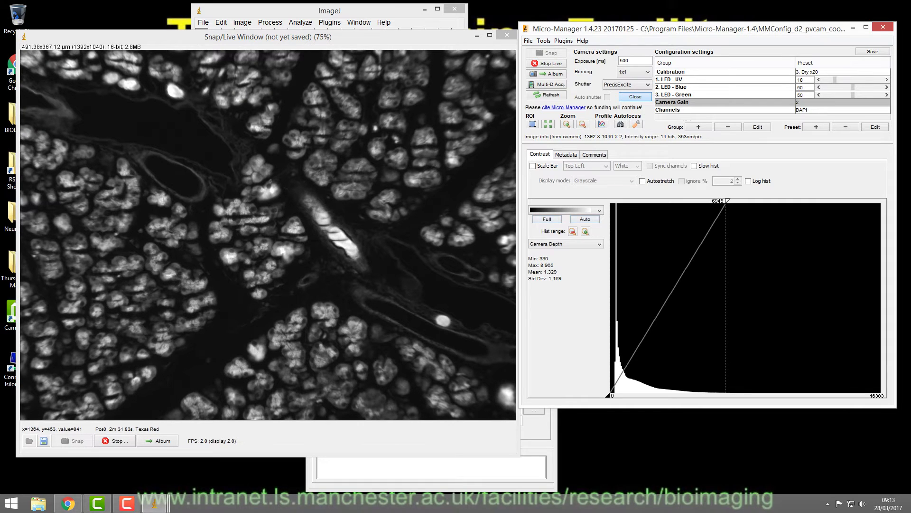
click(843, 102)
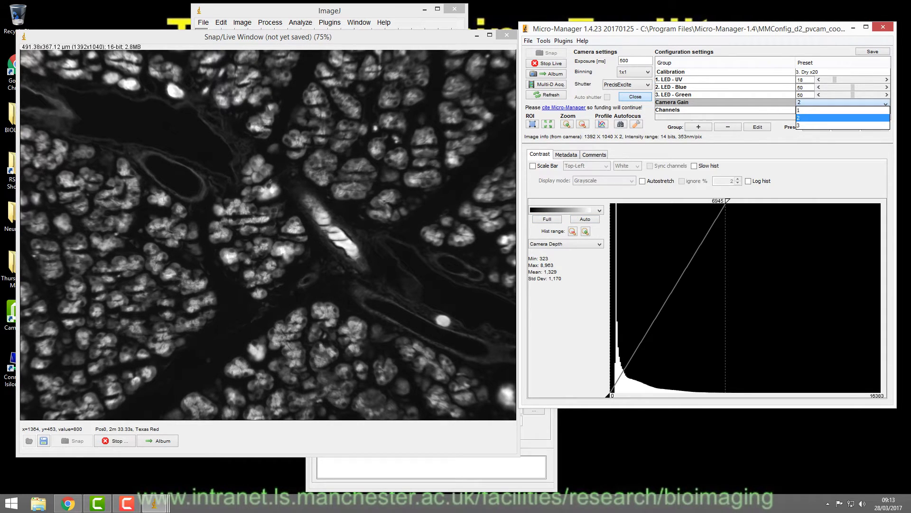
click(842, 125)
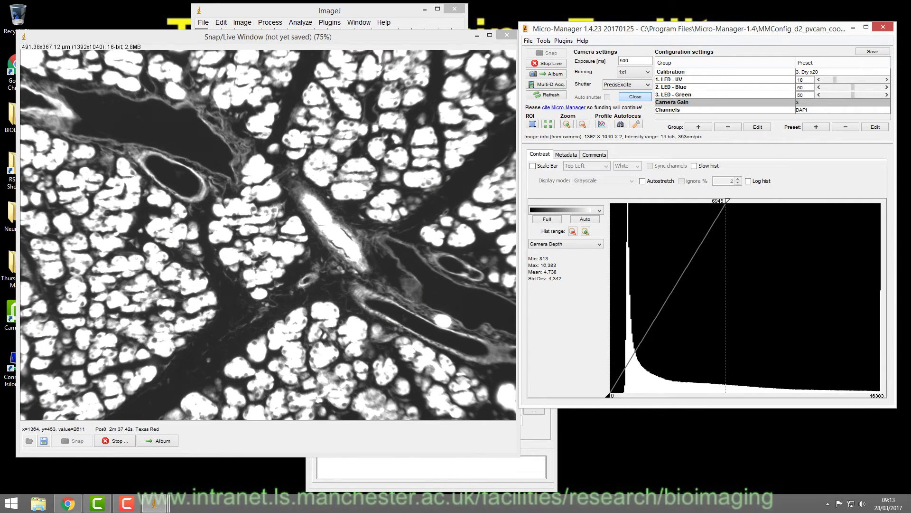
Raise the histogram's display maximum to about 16320 and set the camera gain back to 1
drag(726, 201, 883, 201)
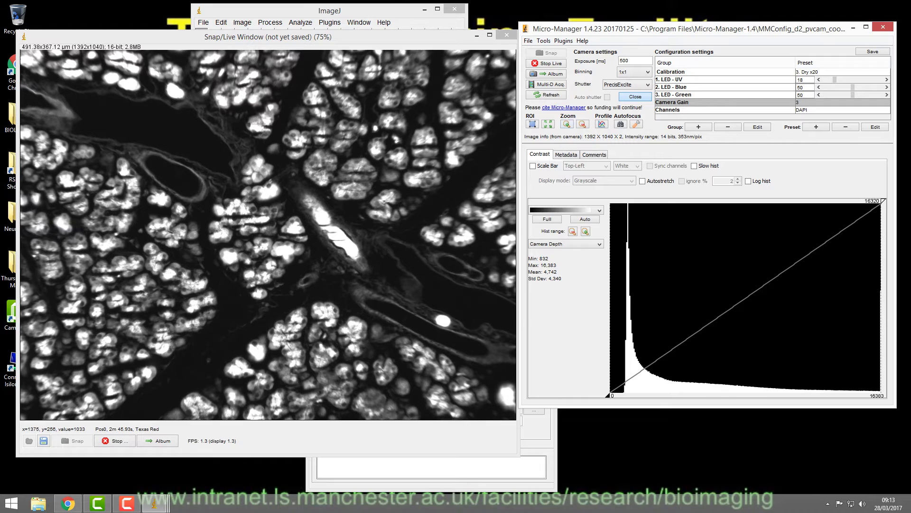
click(842, 102)
click(842, 110)
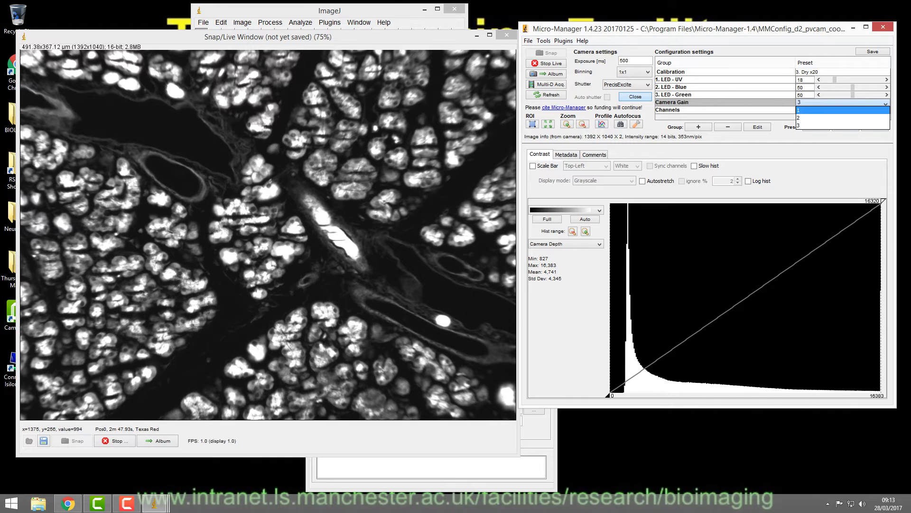
click(842, 110)
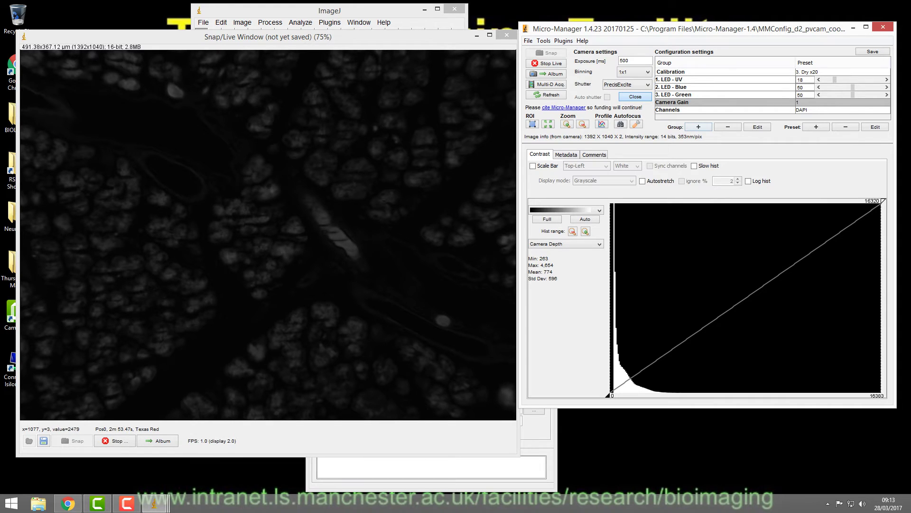
Shift the live image window slightly and raise the UV LED intensity in stages to 50
drag(406, 37, 411, 29)
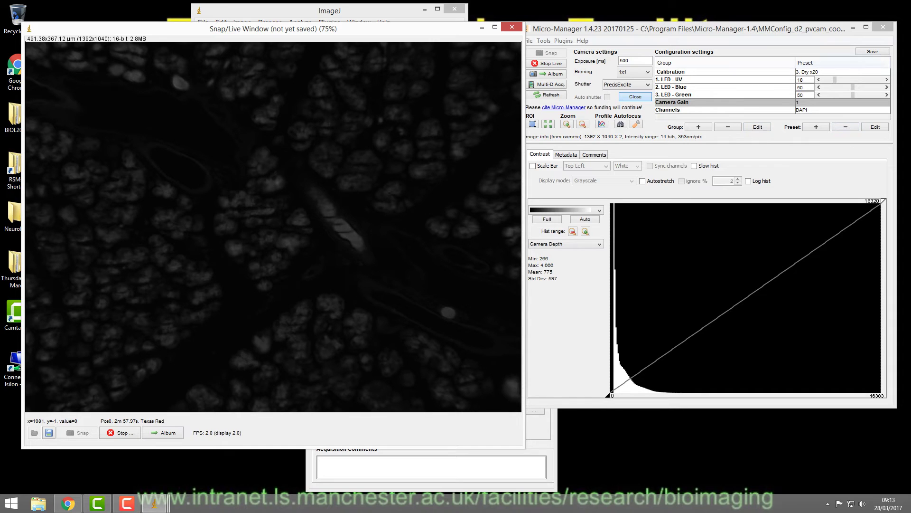
click(842, 79)
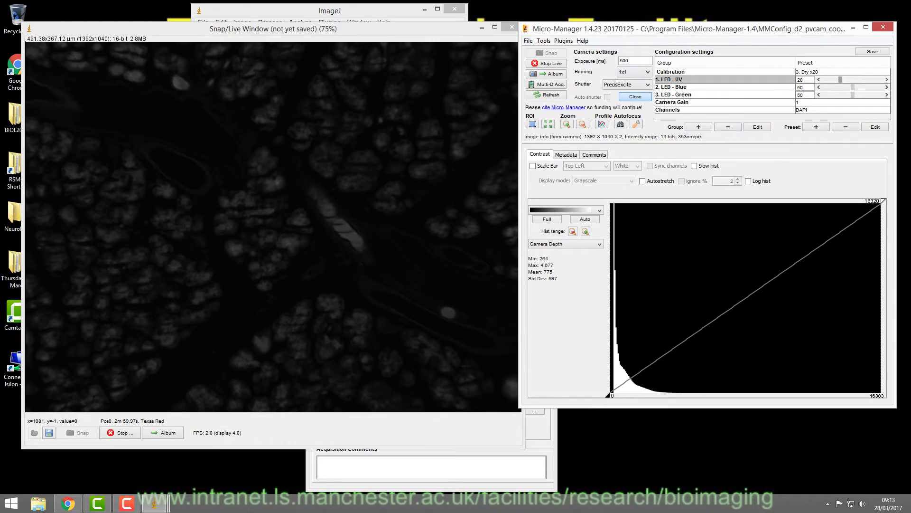
click(849, 79)
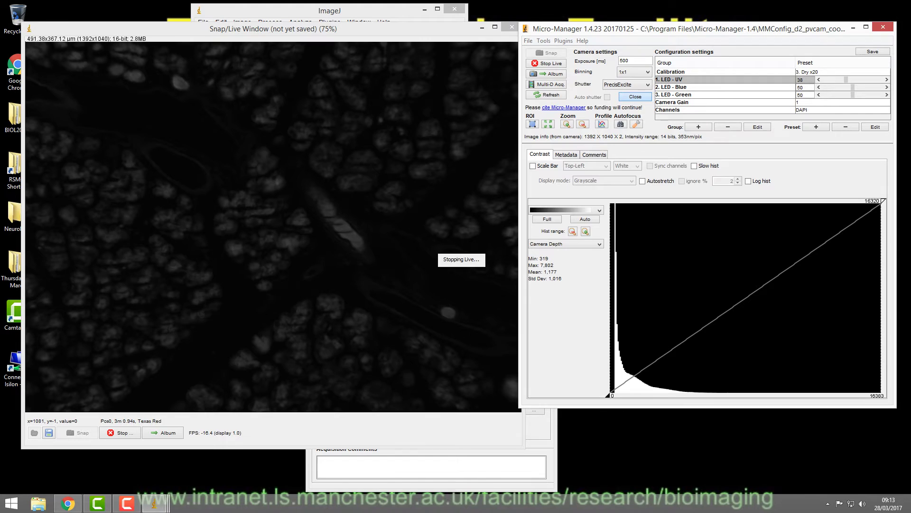
double_click(803, 79)
text(50)
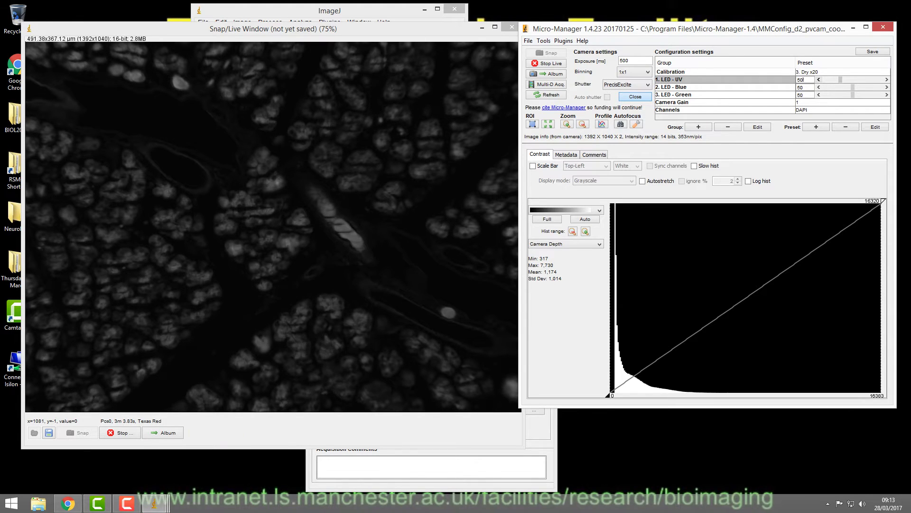
key(Return)
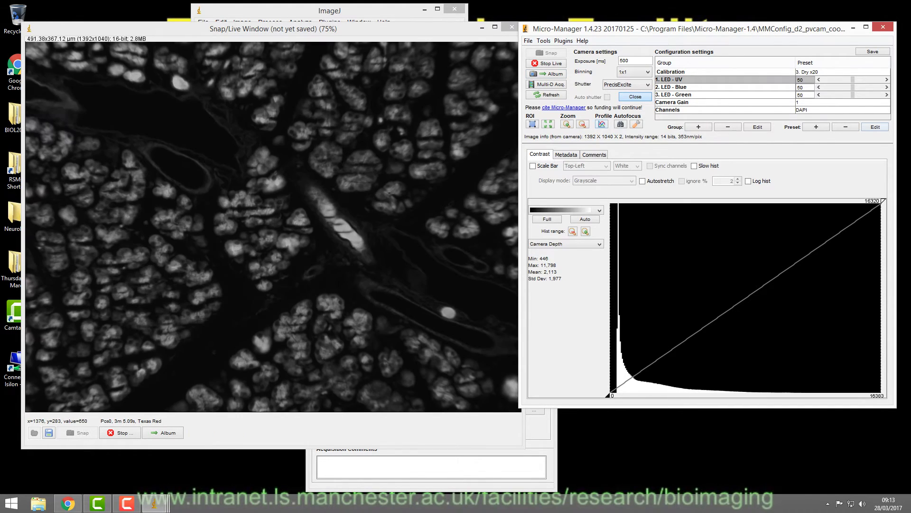
Switch the channel preset to FITC and set the camera exposure to 250 ms
click(842, 110)
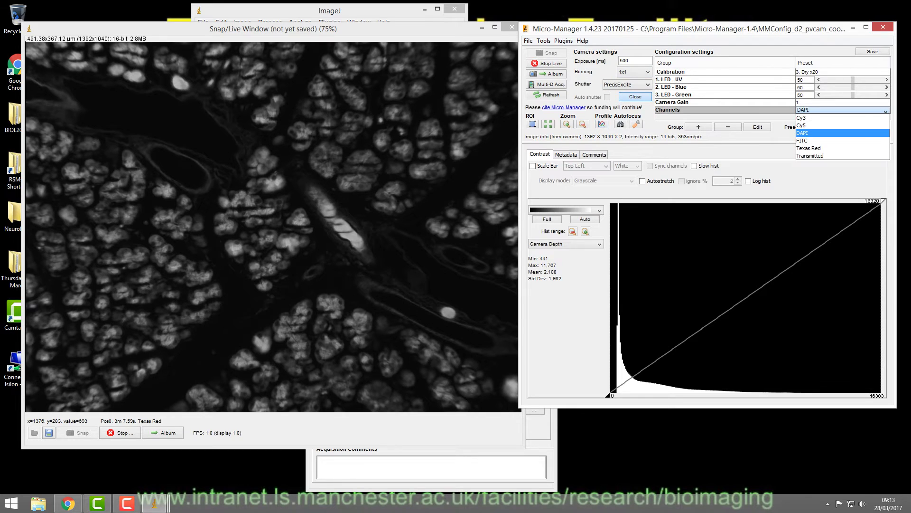
key(Return)
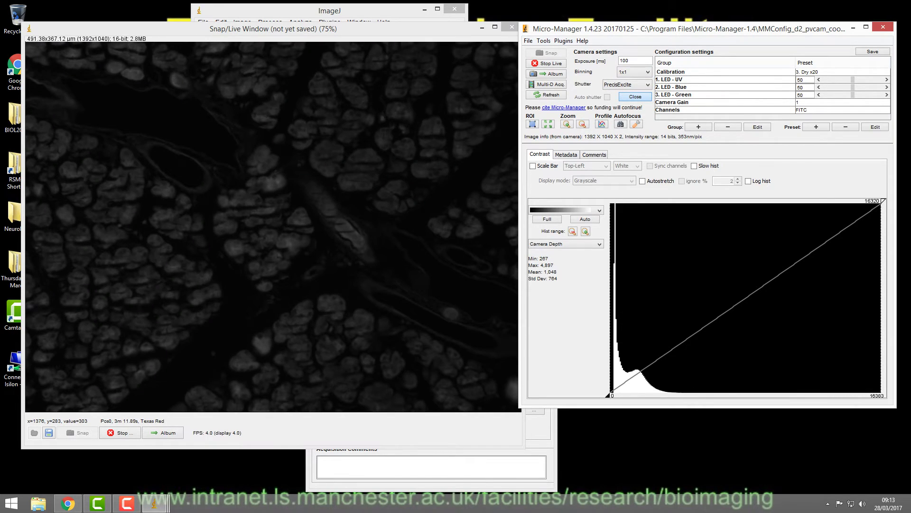
double_click(624, 60)
text(250)
key(Return)
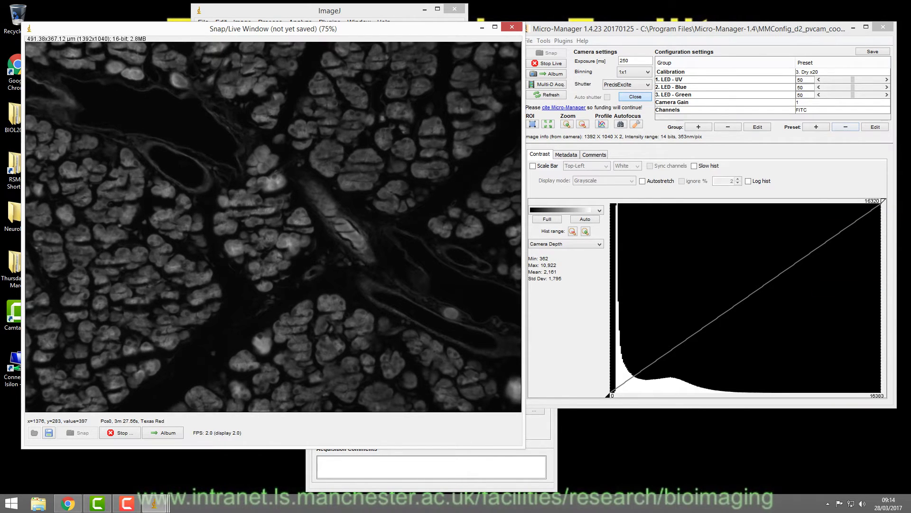
Apply the grayscale lookup table that marks saturated pixels in red to the live image
click(599, 210)
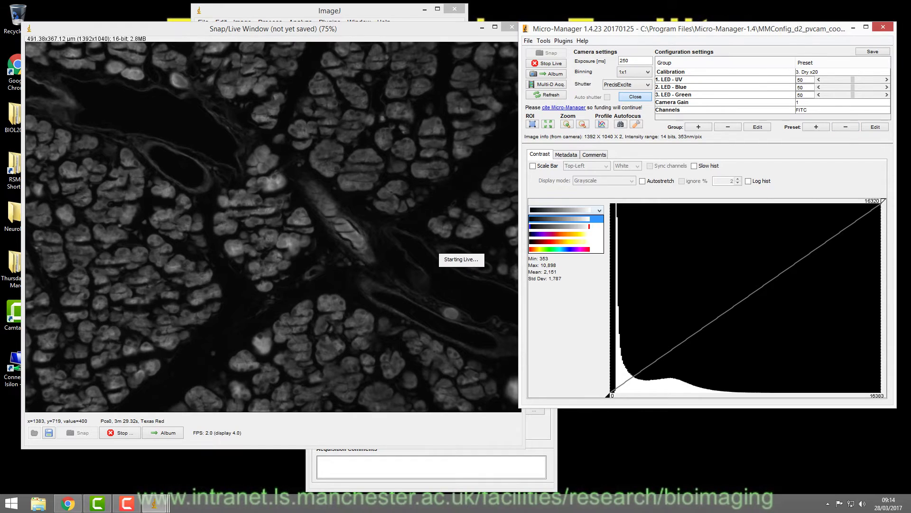
click(599, 210)
click(560, 226)
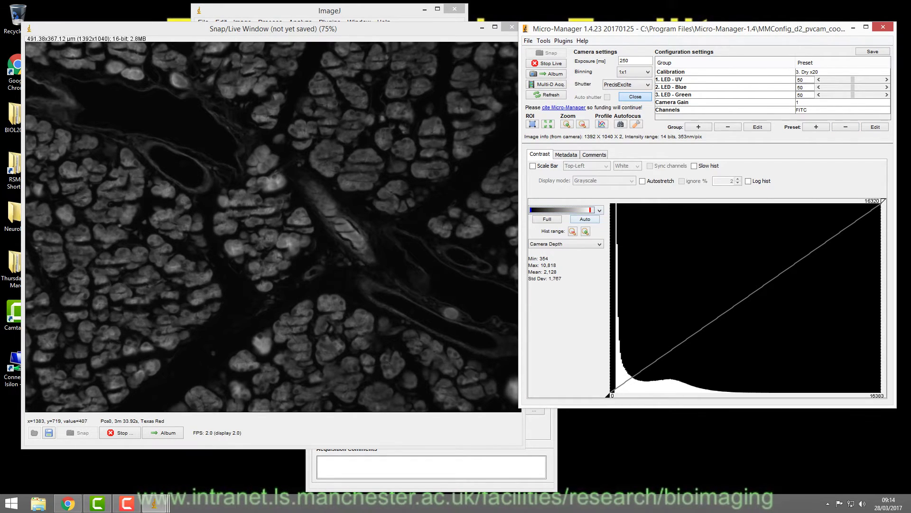
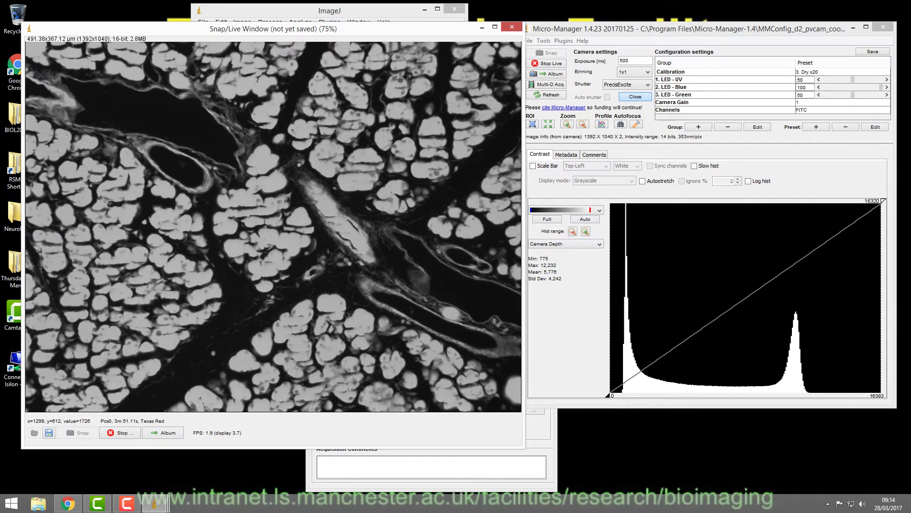
Set the display contrast to the full camera range and the FITC exposure to 800 ms
click(629, 60)
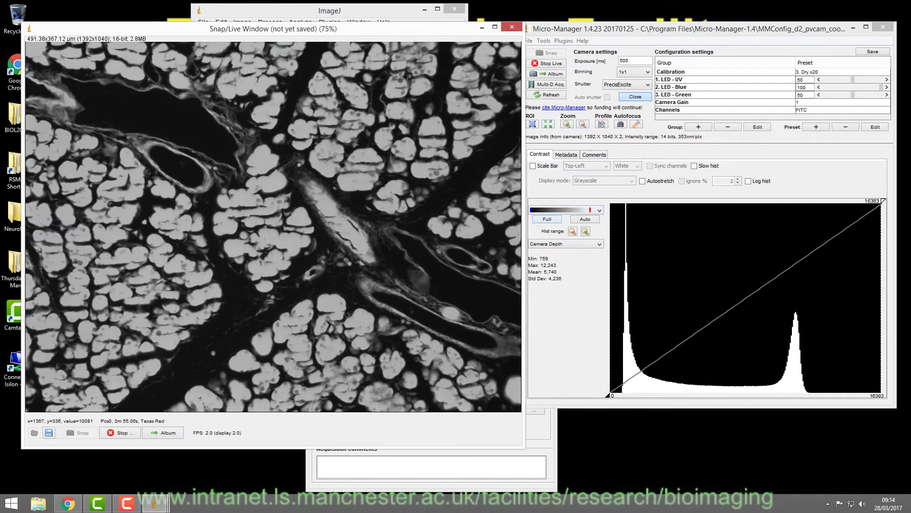
double_click(624, 60)
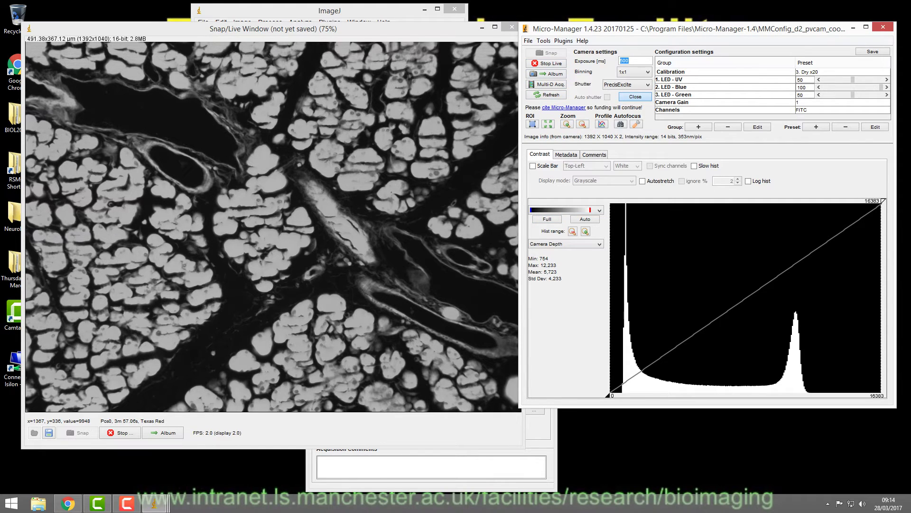
text(800)
key(Return)
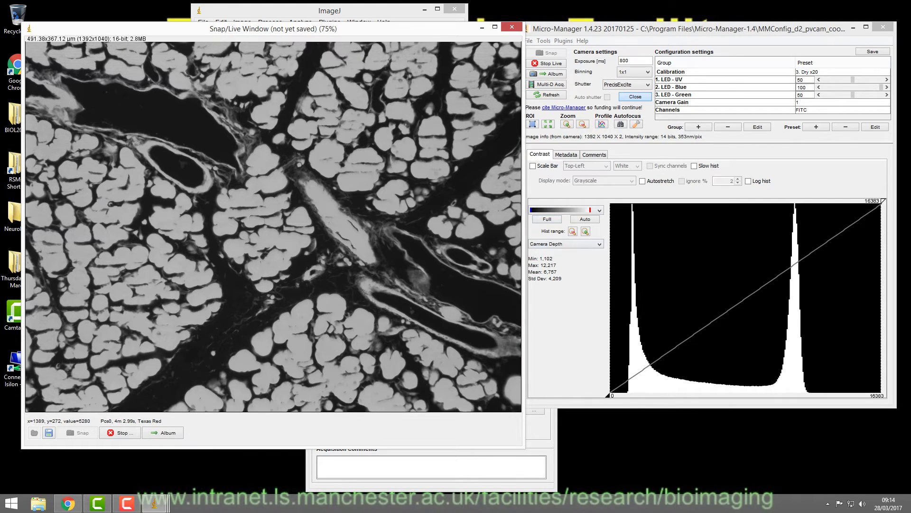
Try the plain grayscale lookup table with the exposure reduced to 250 ms
click(599, 210)
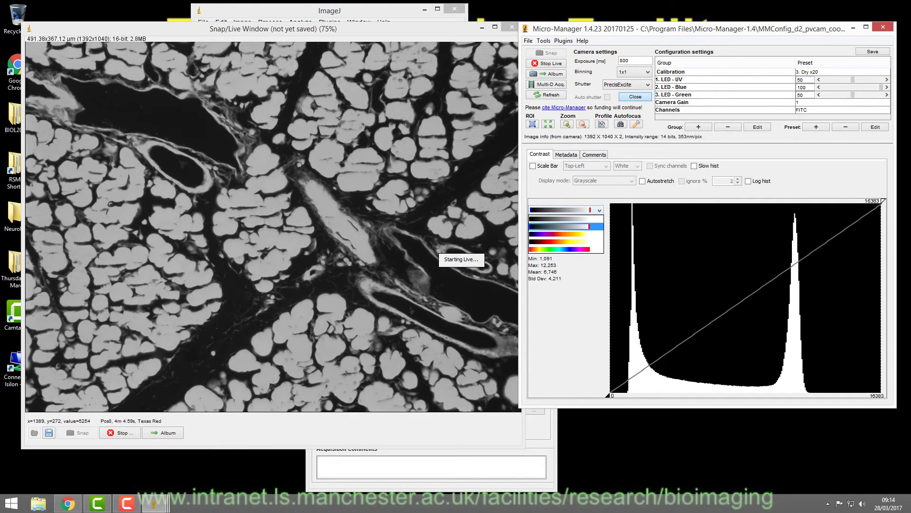
click(559, 219)
double_click(624, 61)
text(250)
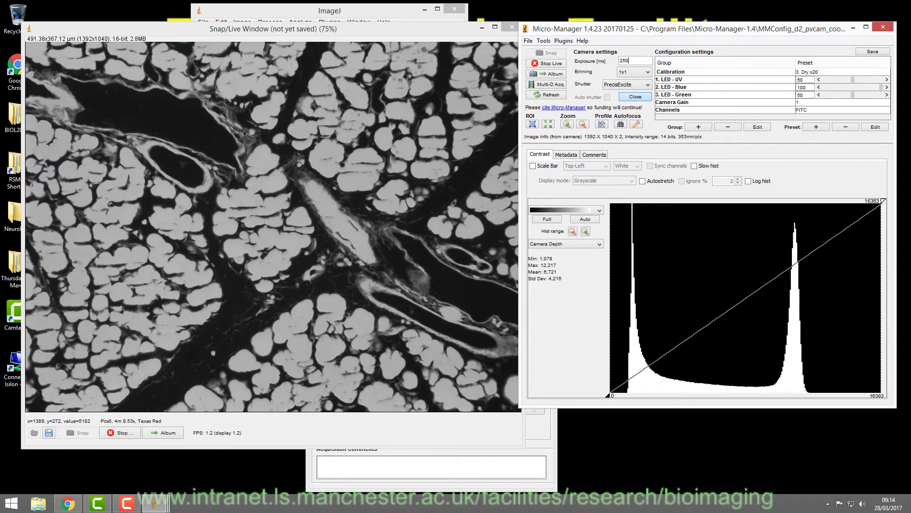
key(Return)
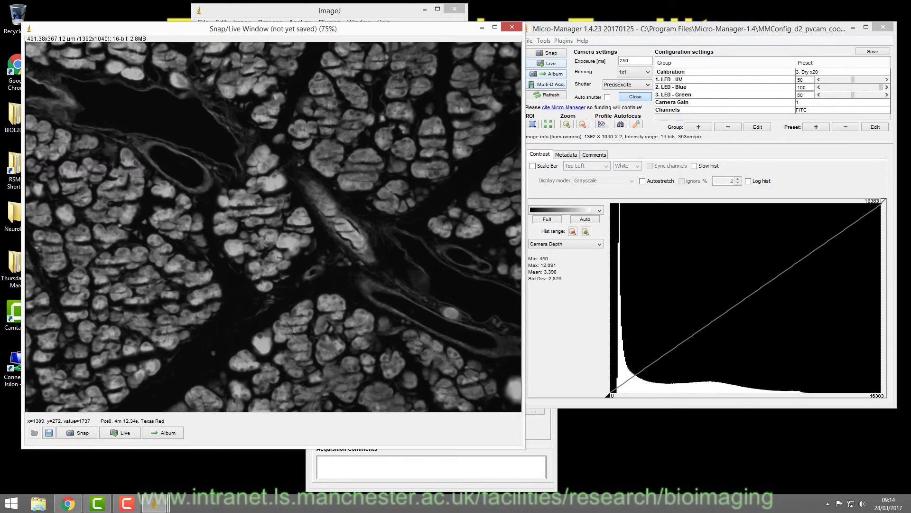
Restore the saturation-marking lookup table, then restart the live view with an exposure of 800 ms
click(599, 210)
click(588, 225)
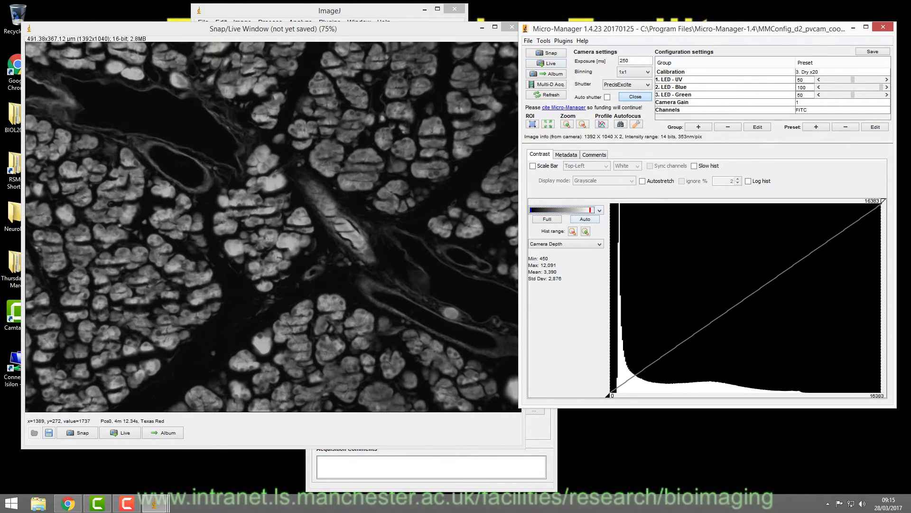
click(547, 63)
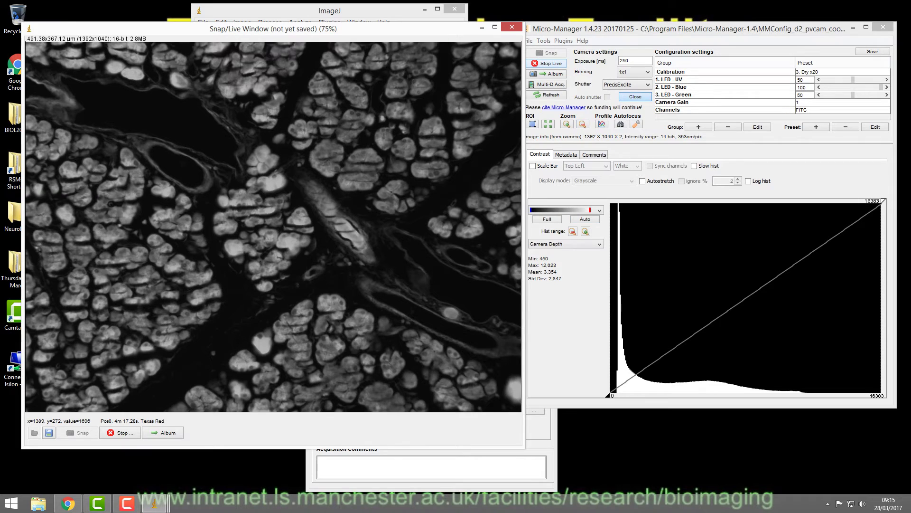
drag(631, 60, 620, 61)
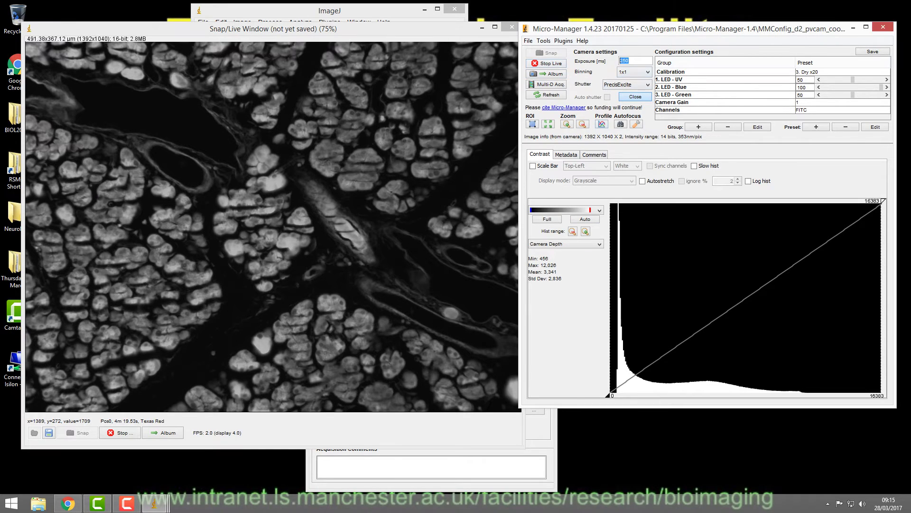
text(800)
key(Return)
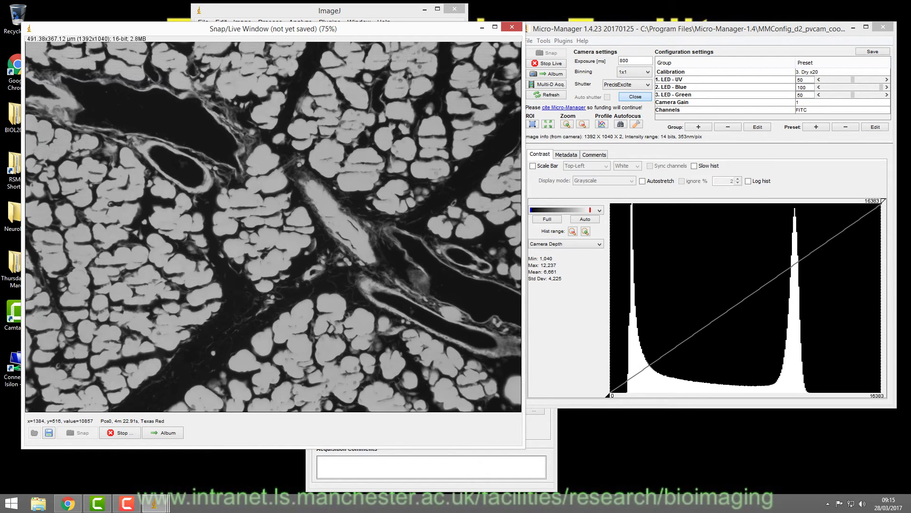
Stop the live view, set the camera gain to 2, then restart it with its window clear of the contrast settings
click(629, 60)
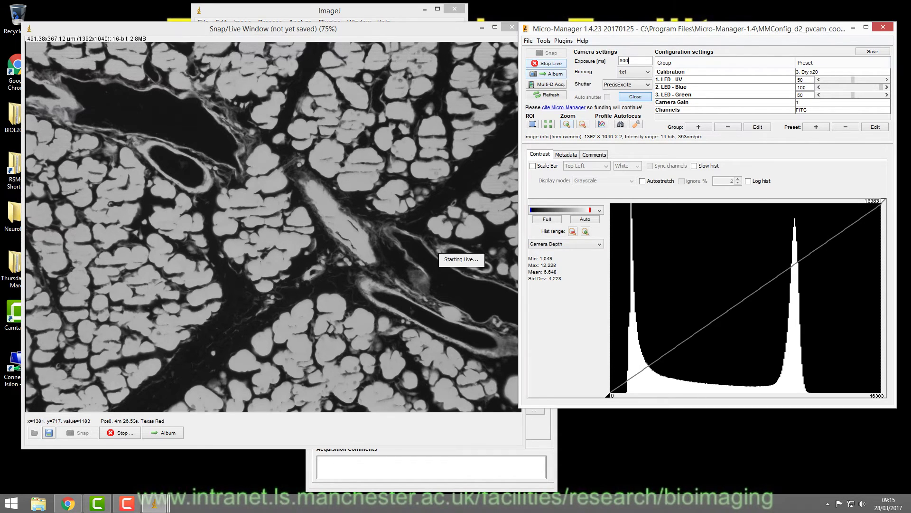
click(545, 63)
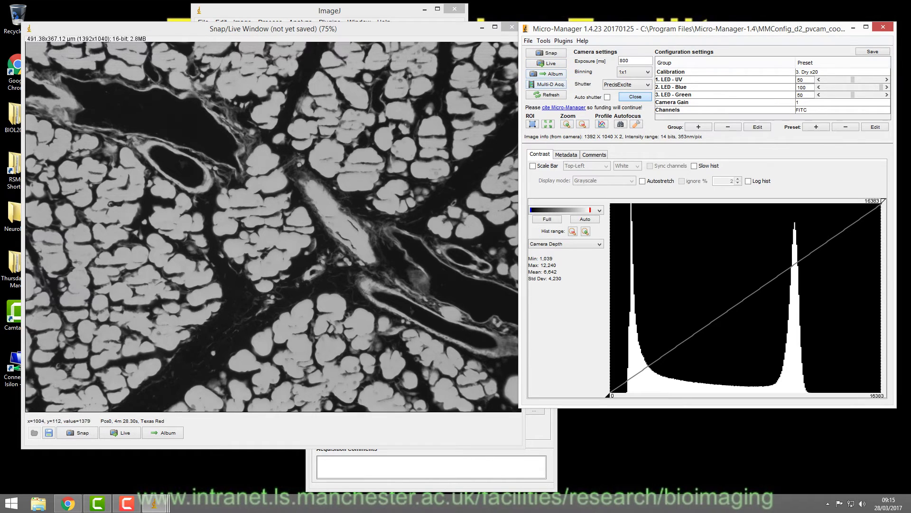
drag(309, 29, 355, 68)
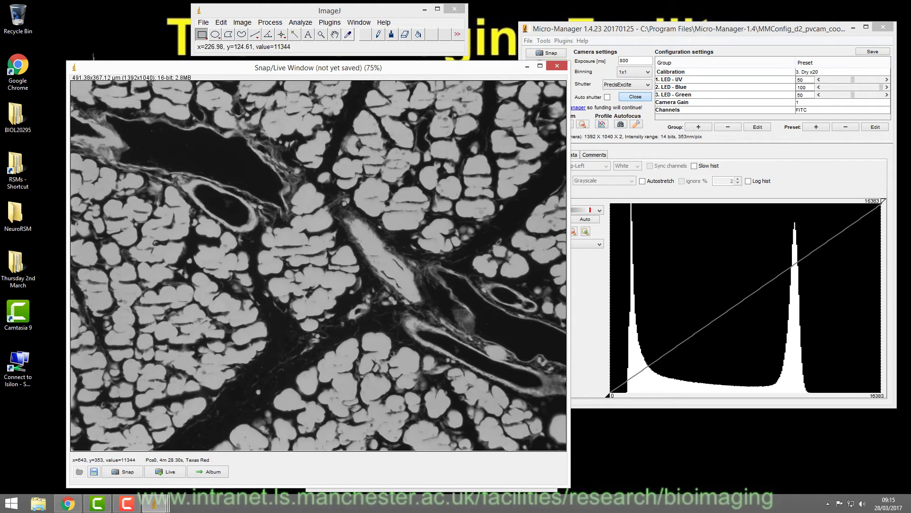
click(842, 102)
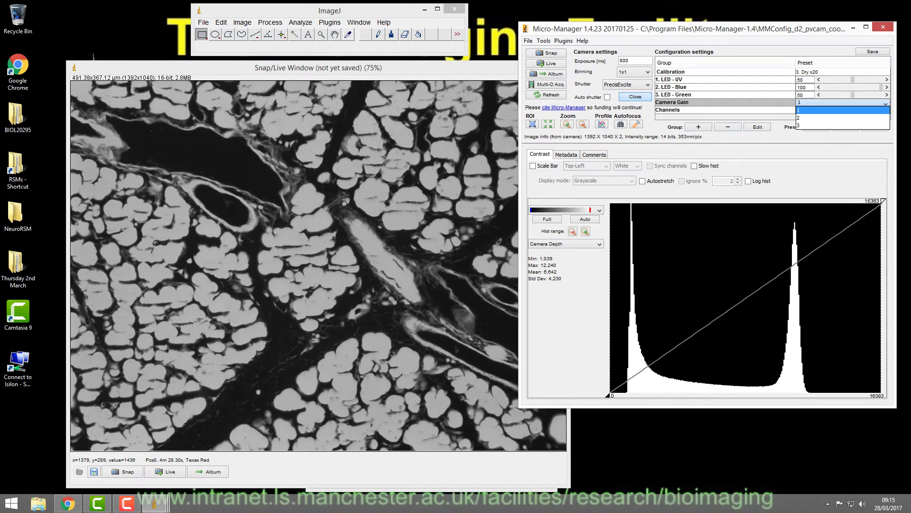
click(835, 117)
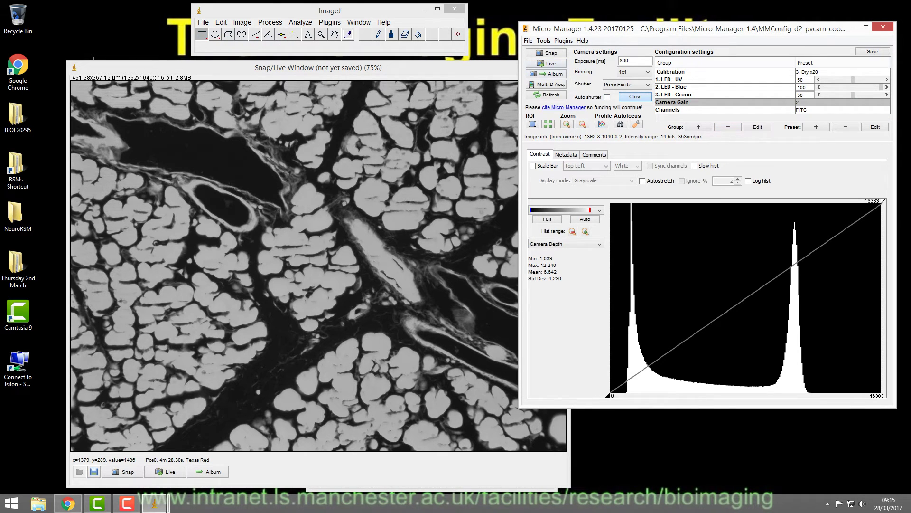
click(545, 63)
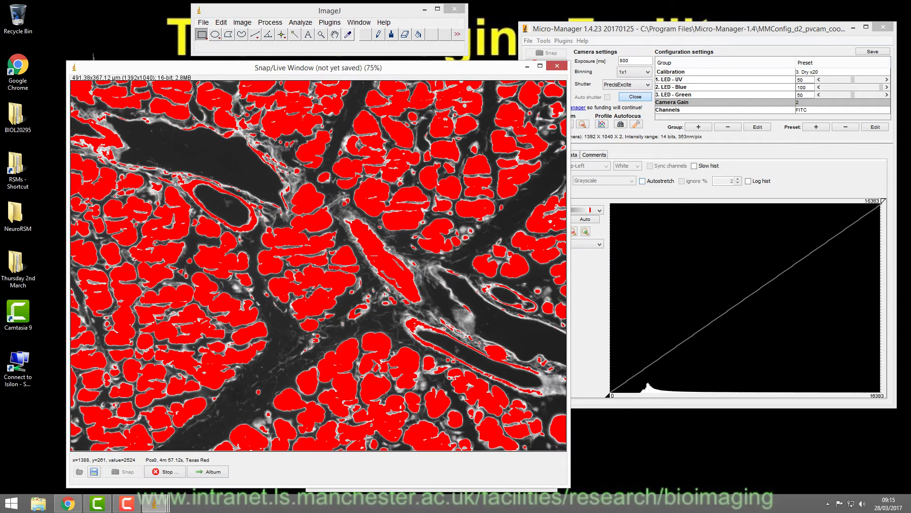
drag(490, 67, 441, 58)
drag(380, 58, 386, 78)
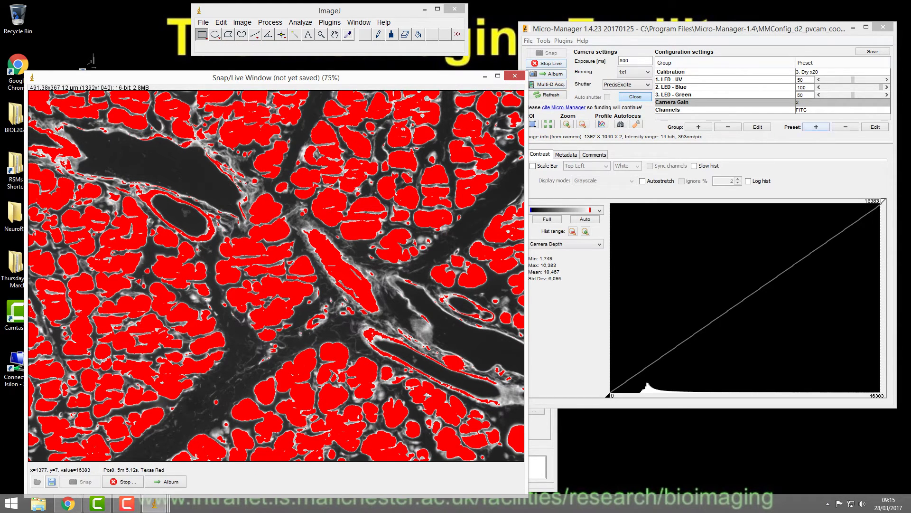
Reduce the blue LED intensity to 37 and the camera exposure to 200 ms
drag(882, 87, 844, 86)
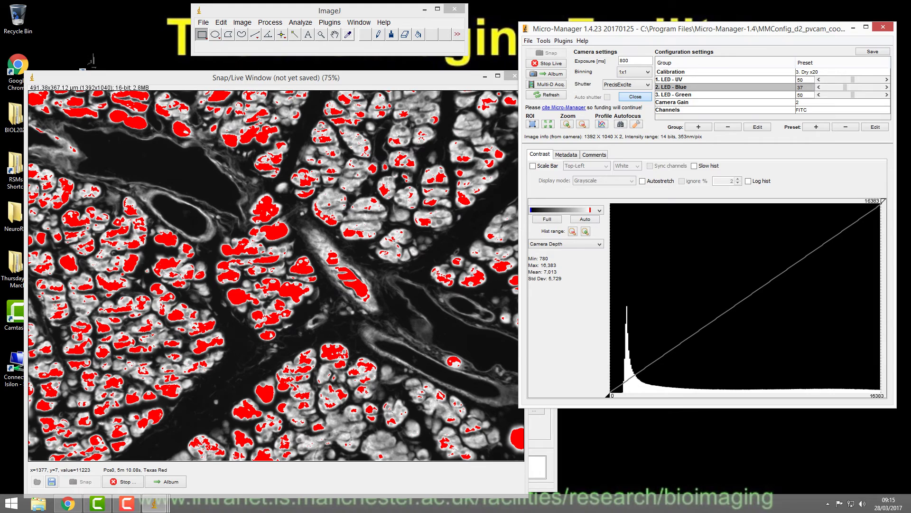
double_click(625, 61)
text(200)
key(Return)
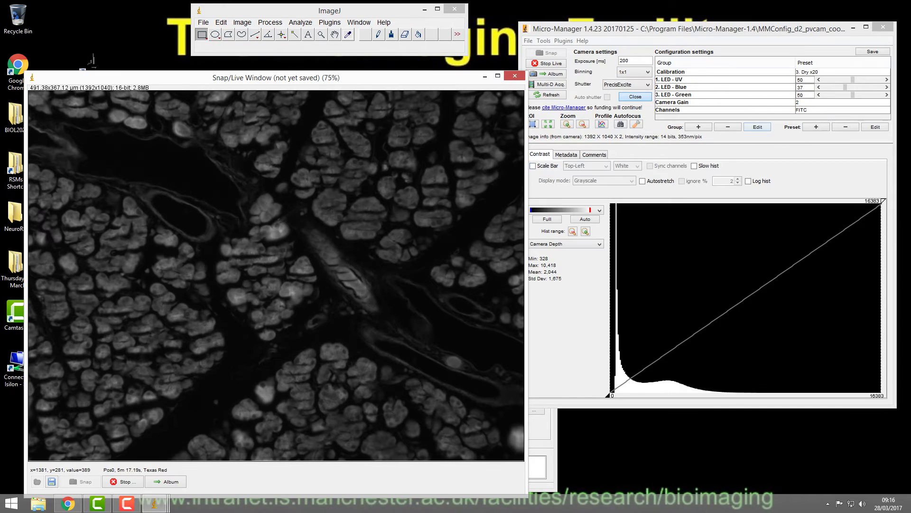
Switch the channel preset to Texas Red and raise the green LED intensity to 88
click(816, 110)
click(886, 110)
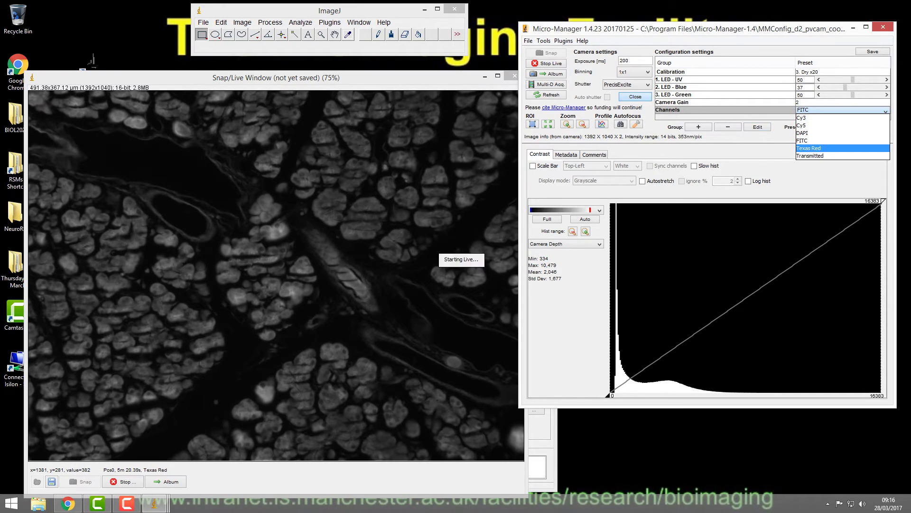
click(819, 148)
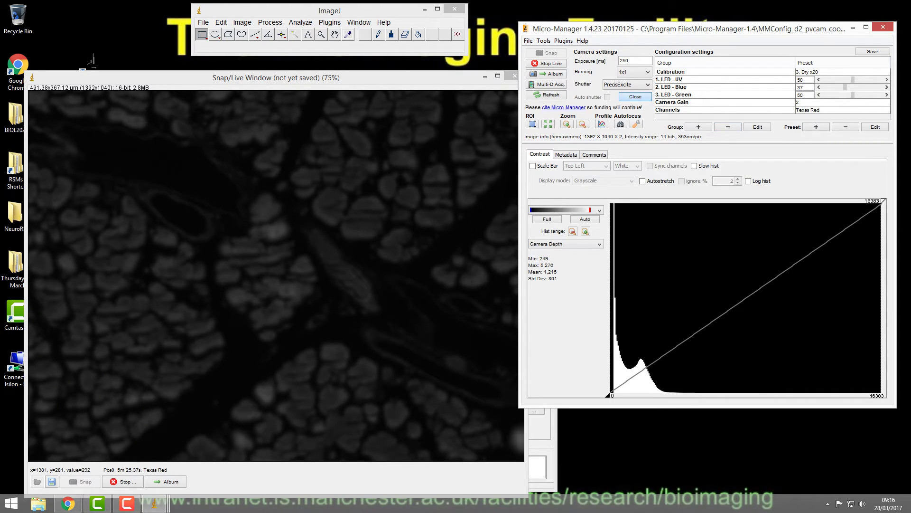
drag(853, 95, 874, 95)
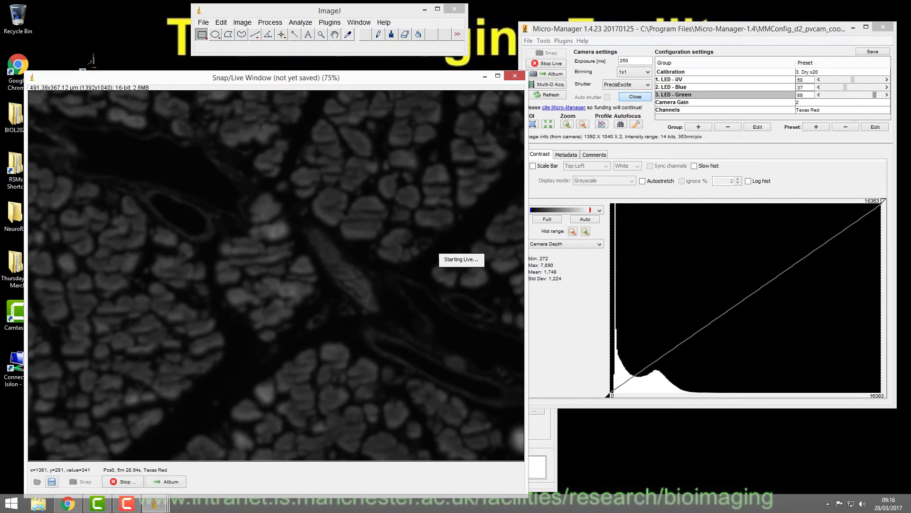
Try a 500 ms camera exposure for Texas Red and reduce it to 300 ms
double_click(624, 61)
text(500)
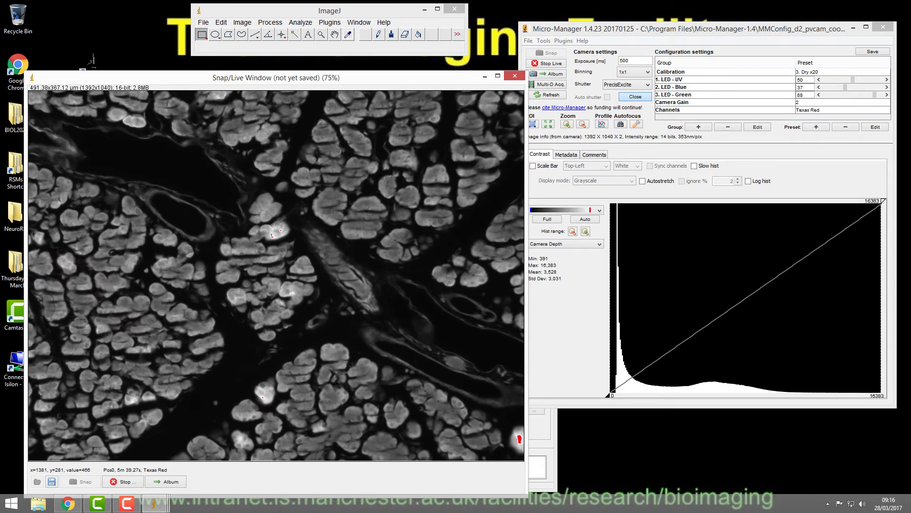
double_click(624, 60)
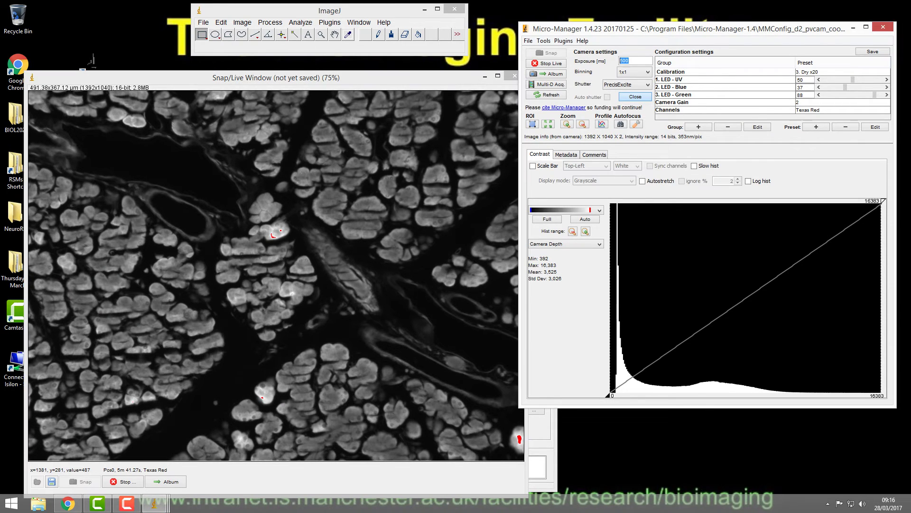
text(300)
key(Return)
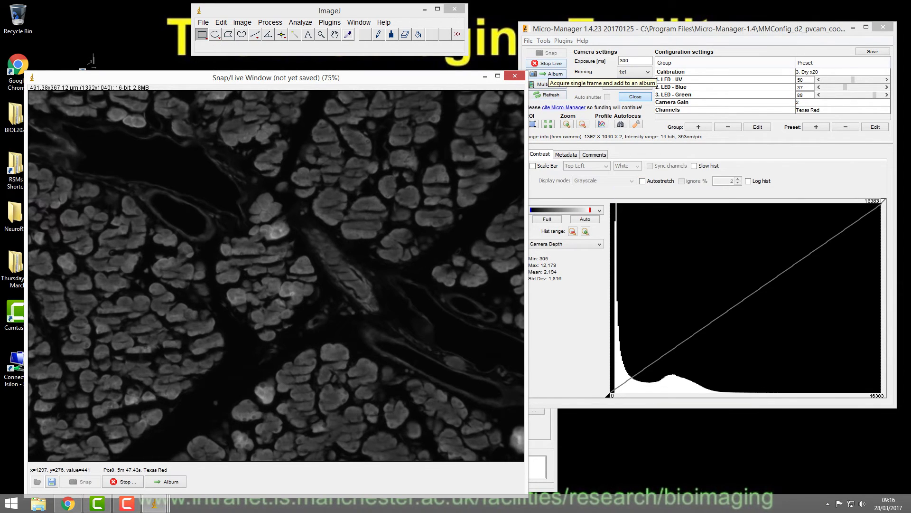
Check the channel list in the Multi-Dimensional Acquisition window, and stop and close the live view
drag(446, 76, 460, 10)
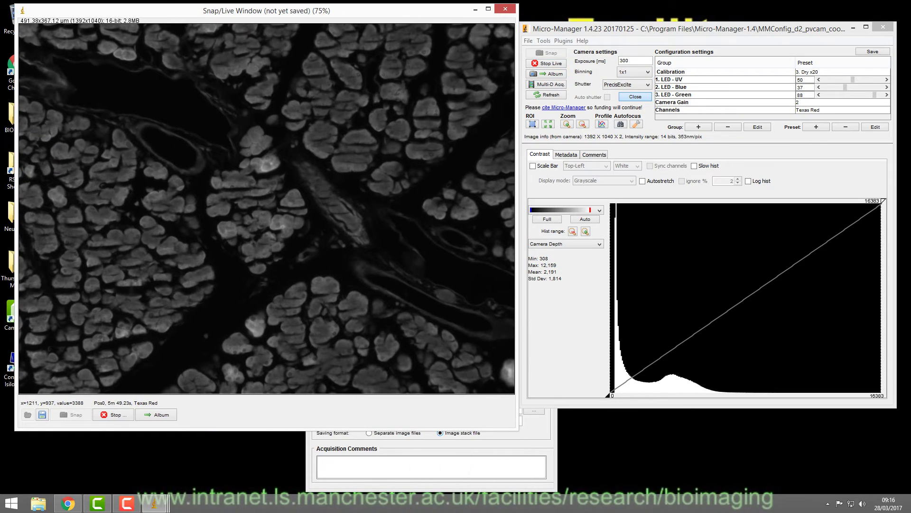
click(468, 473)
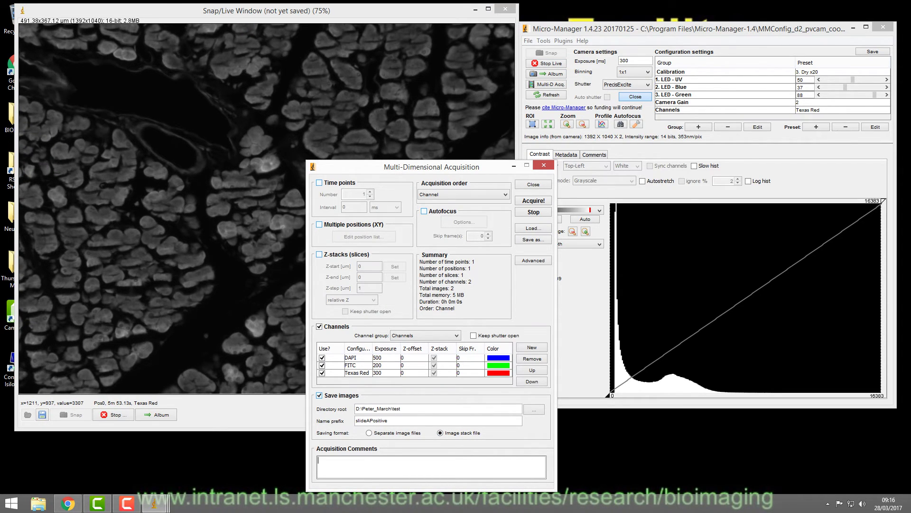
key(alt+Tab)
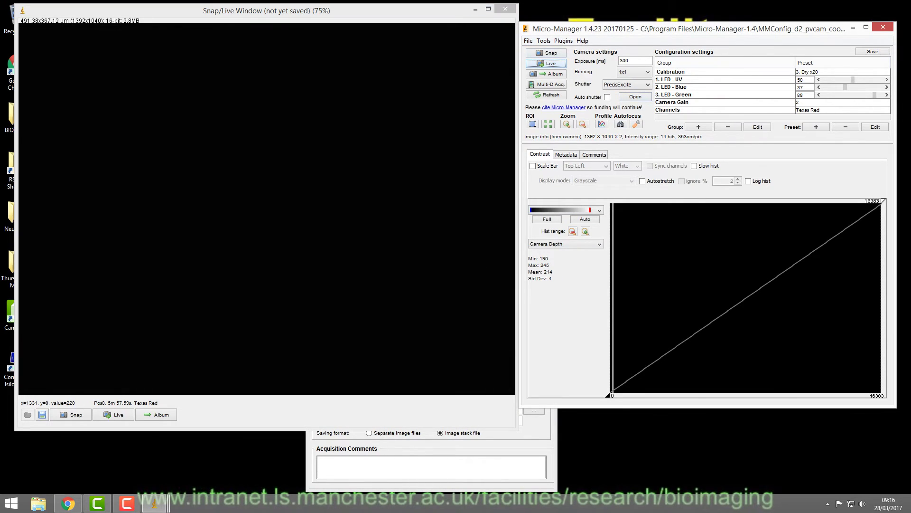
click(505, 8)
drag(463, 11, 490, 9)
click(531, 7)
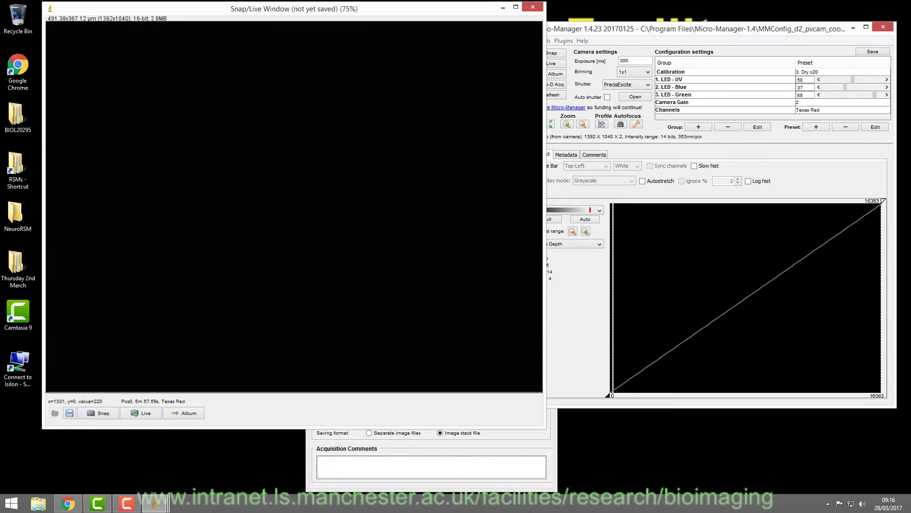
drag(418, 167, 386, 117)
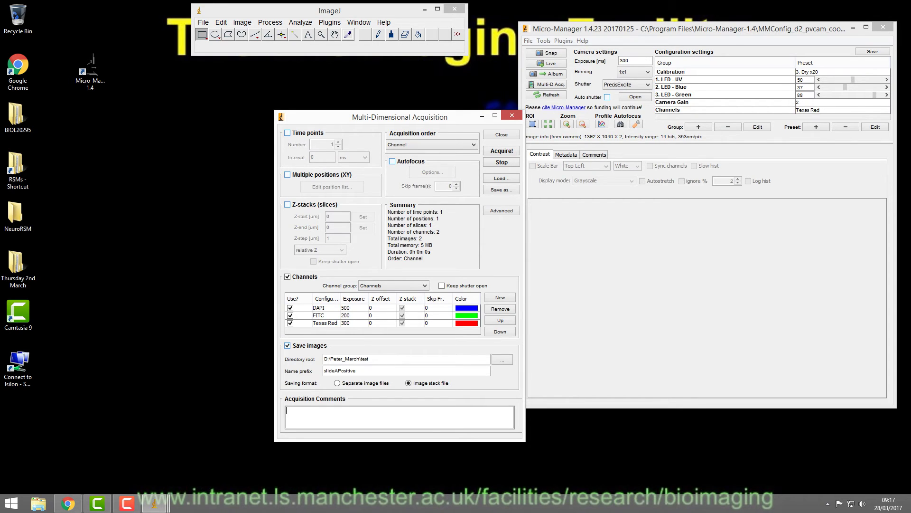
Enable the auto shutter and run the DAPI, FITC and Texas Red acquisition
click(607, 97)
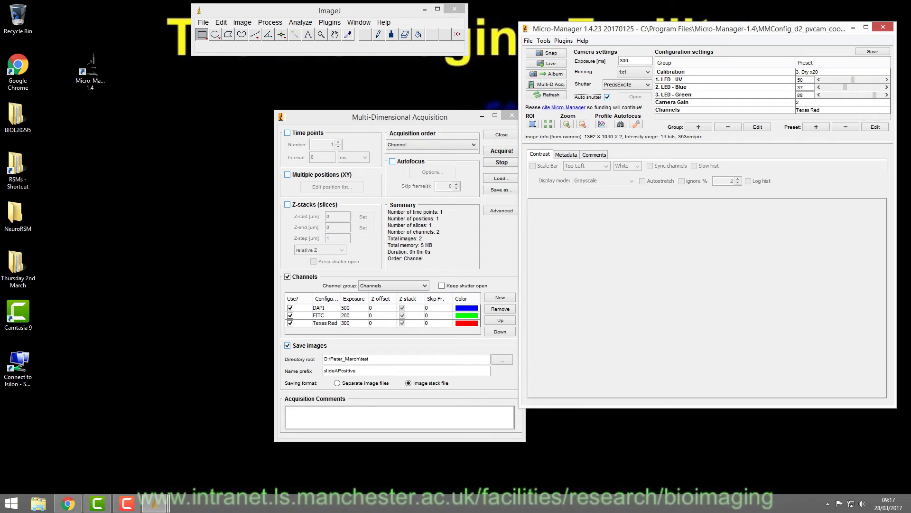
drag(400, 117, 720, 111)
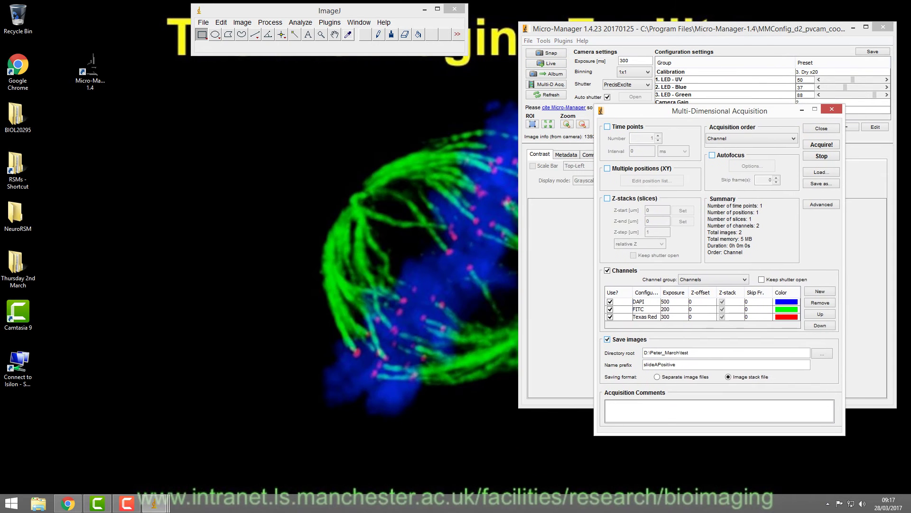
click(821, 144)
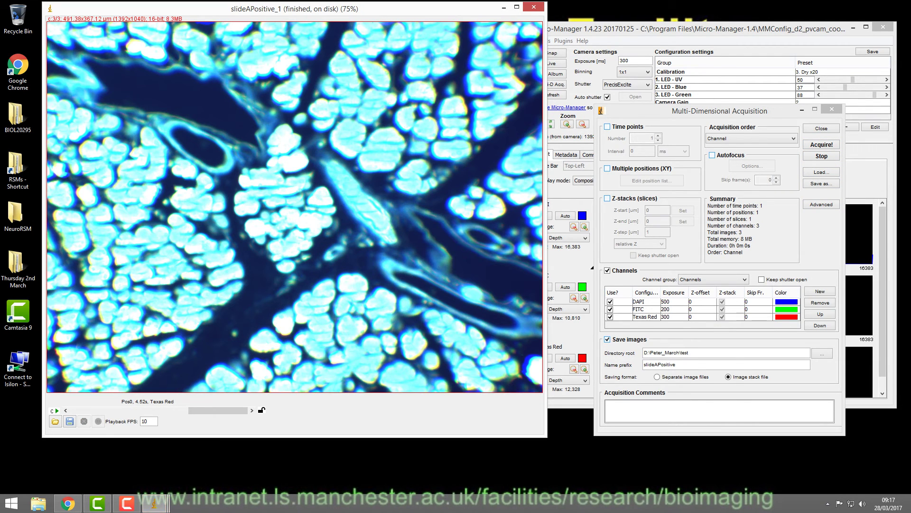
Uncover the channel histograms and raise the display maximums to about 10698 for DAPI, 8200 for FITC and 9911 for Texas Red
drag(719, 110, 749, 319)
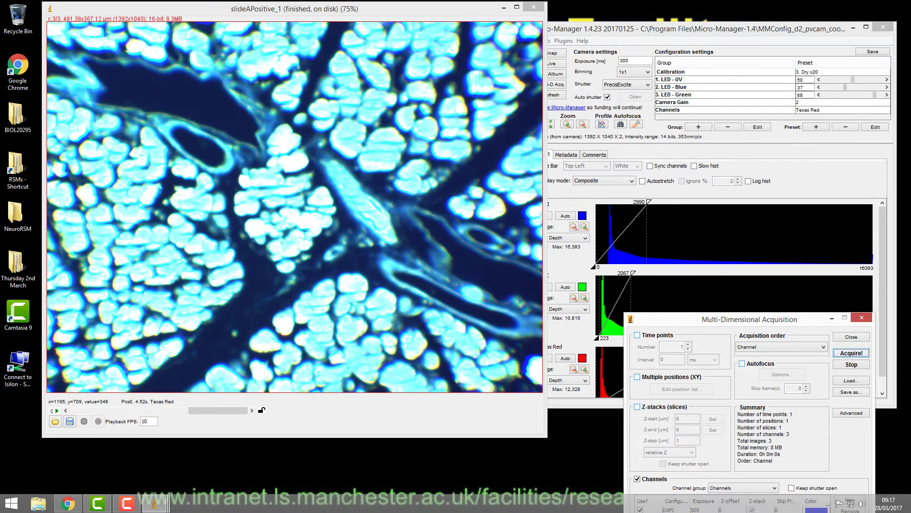
drag(748, 319, 757, 473)
click(757, 414)
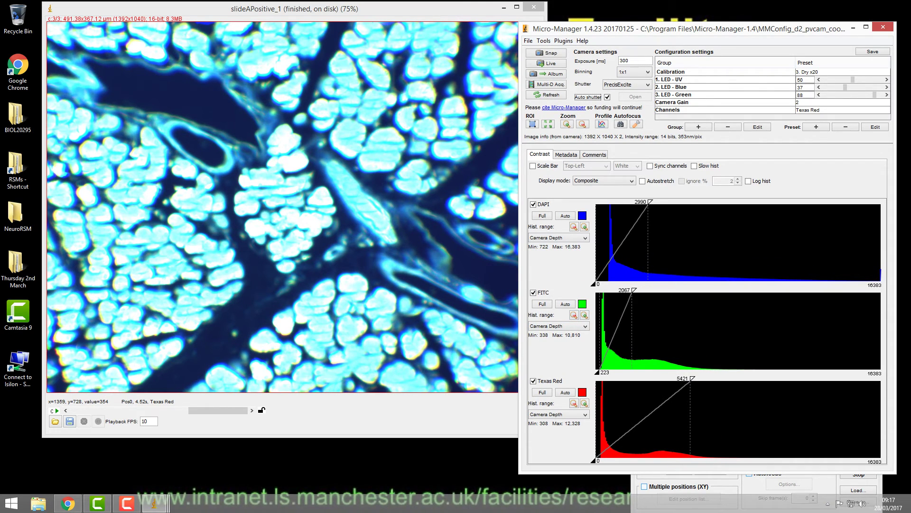
drag(651, 202, 785, 201)
drag(634, 290, 741, 290)
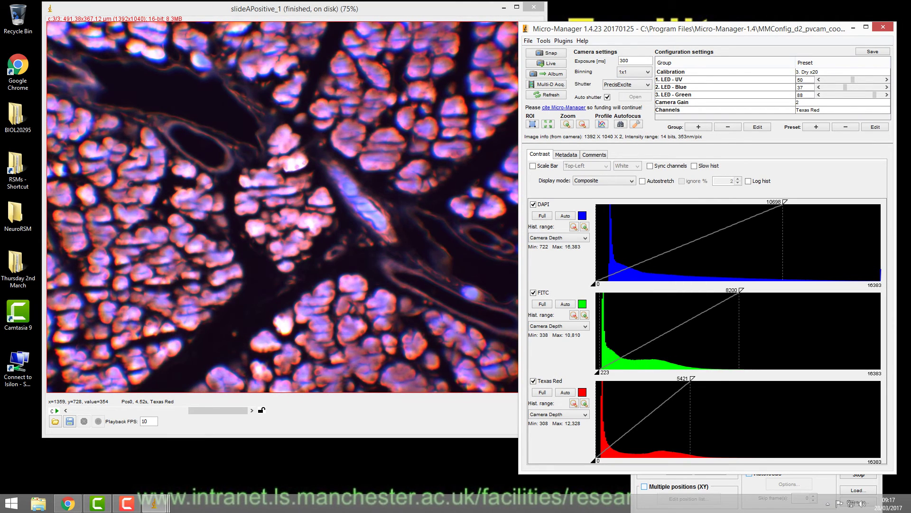
drag(693, 378, 771, 379)
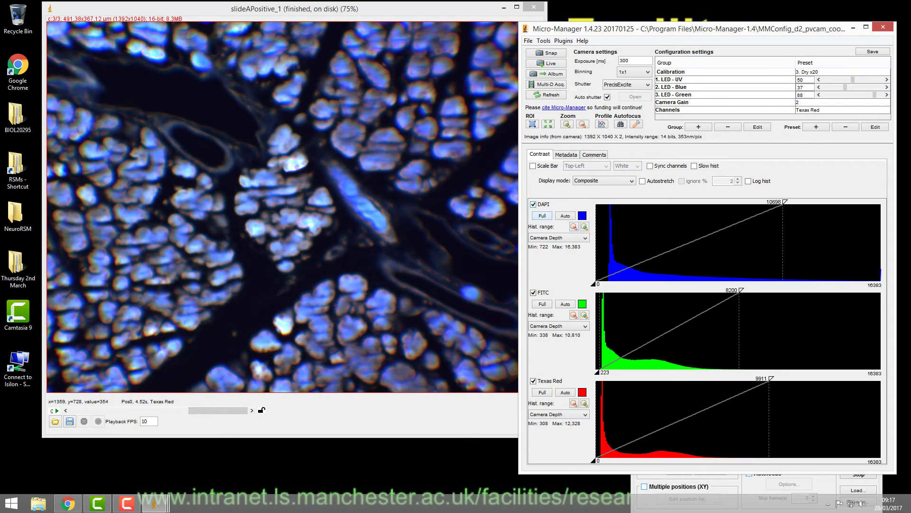
Hide the DAPI and FITC channels and raise the Texas Red display maximum to about 10210
click(533, 204)
click(533, 204)
click(533, 204)
click(533, 293)
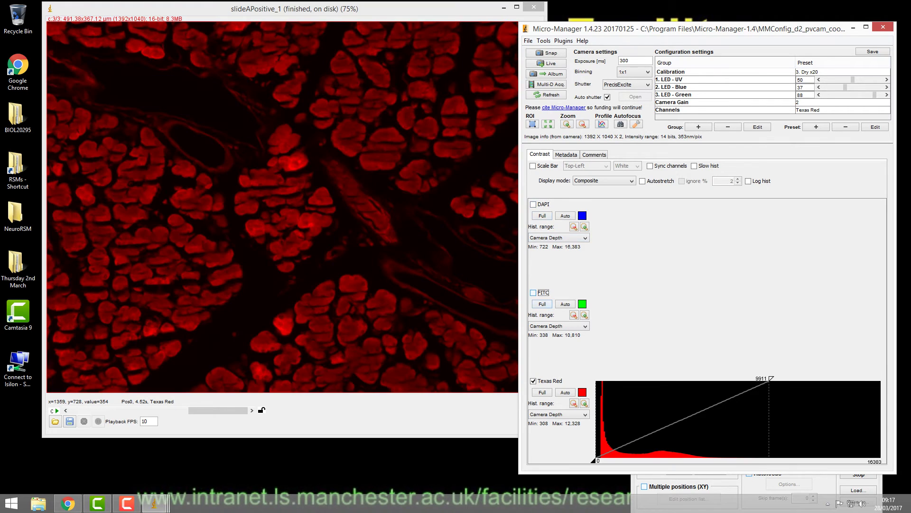
mouse_move(770, 379)
mouse_down()
mouse_move(744, 378)
mouse_move(794, 379)
mouse_move(775, 379)
mouse_up()
Isolate the FITC channel, raise its display maximum to about 9612, and show all three channels again
click(533, 293)
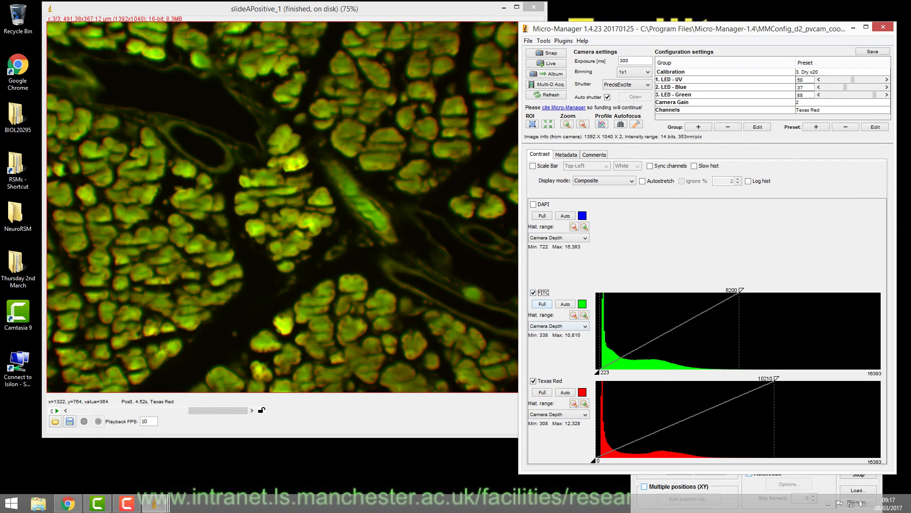
click(533, 380)
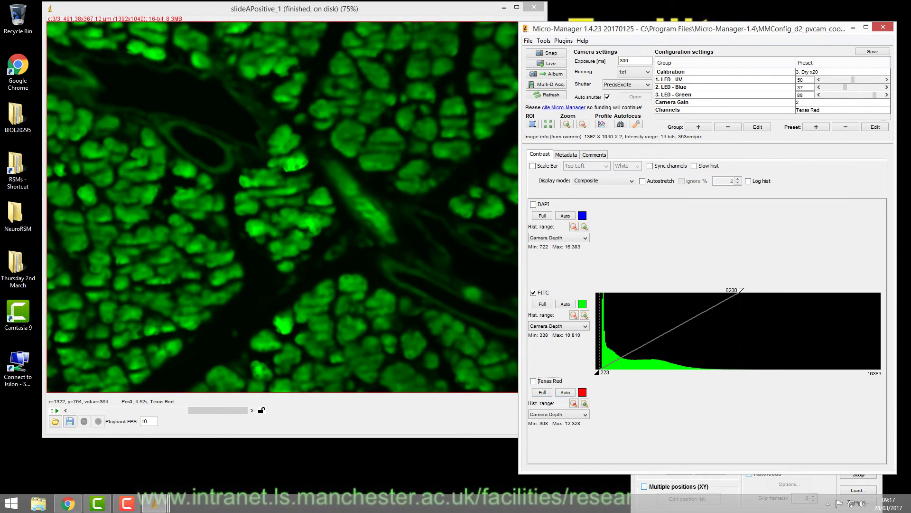
drag(741, 290, 766, 290)
click(533, 204)
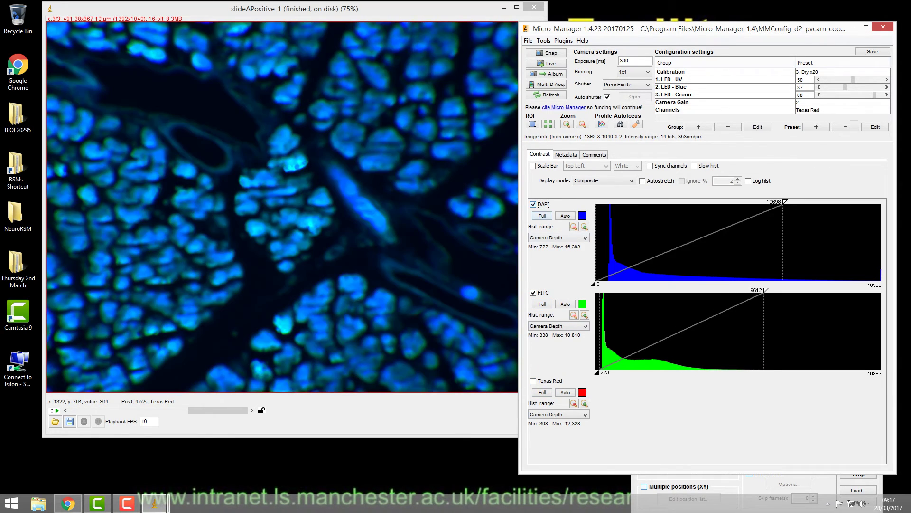
click(533, 381)
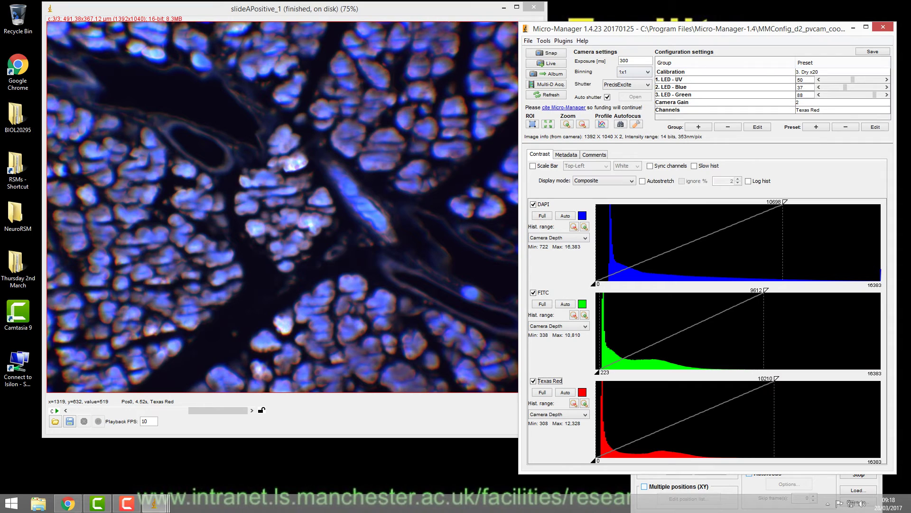
Bring the acquisition settings back into view and convert the acquired composite image to RGB Color in ImageJ
click(807, 477)
drag(756, 429, 755, 80)
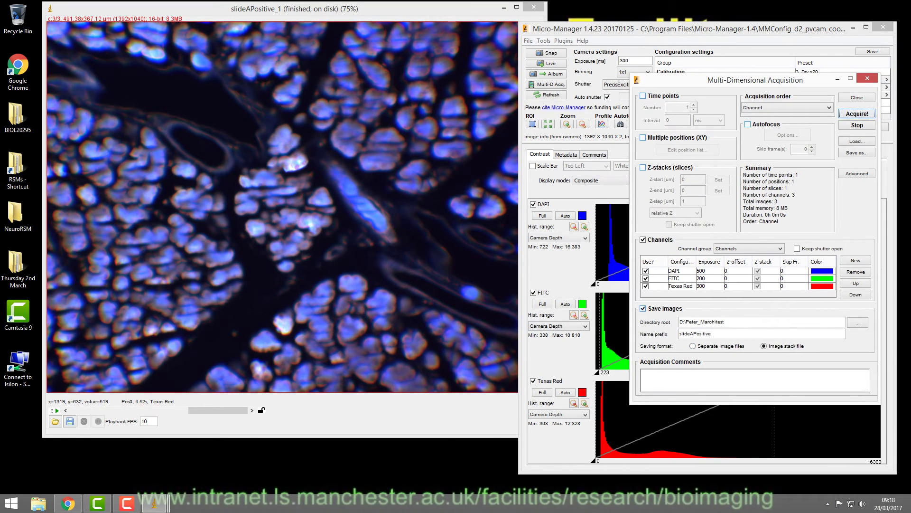
drag(228, 9, 254, 69)
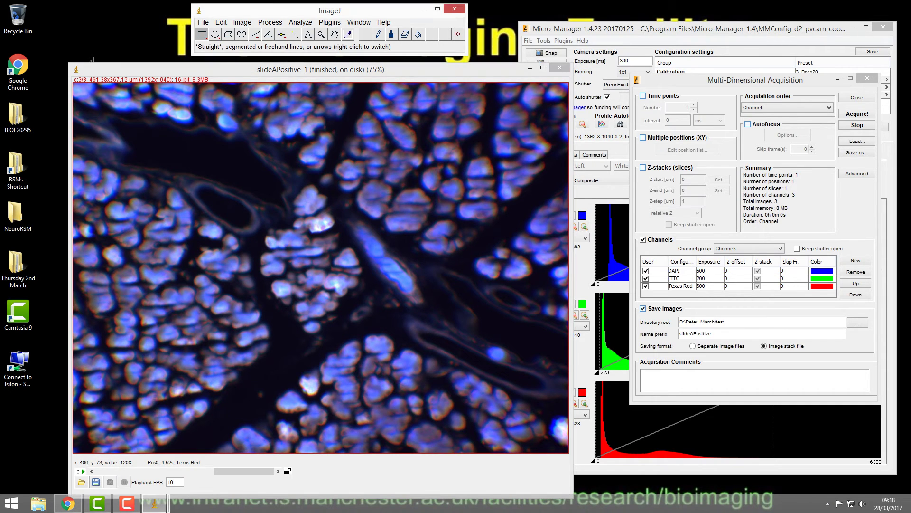
click(242, 22)
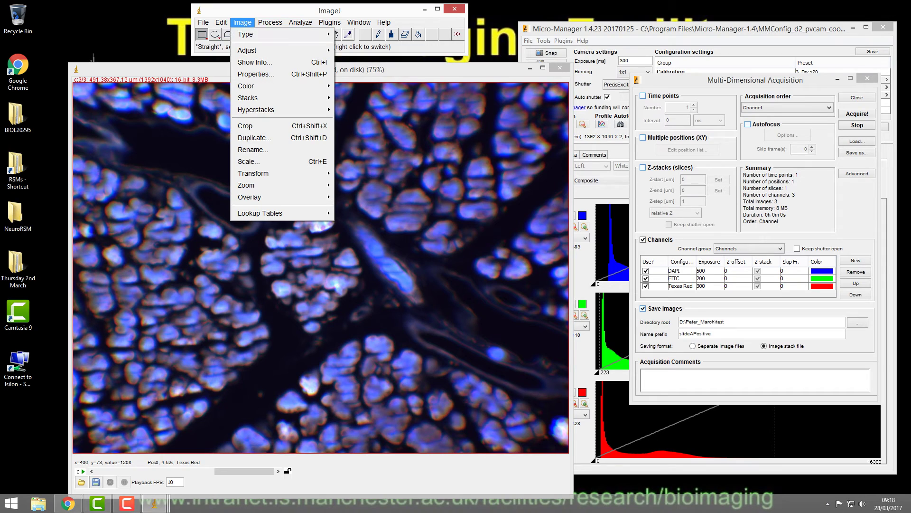
mouse_move(285, 35)
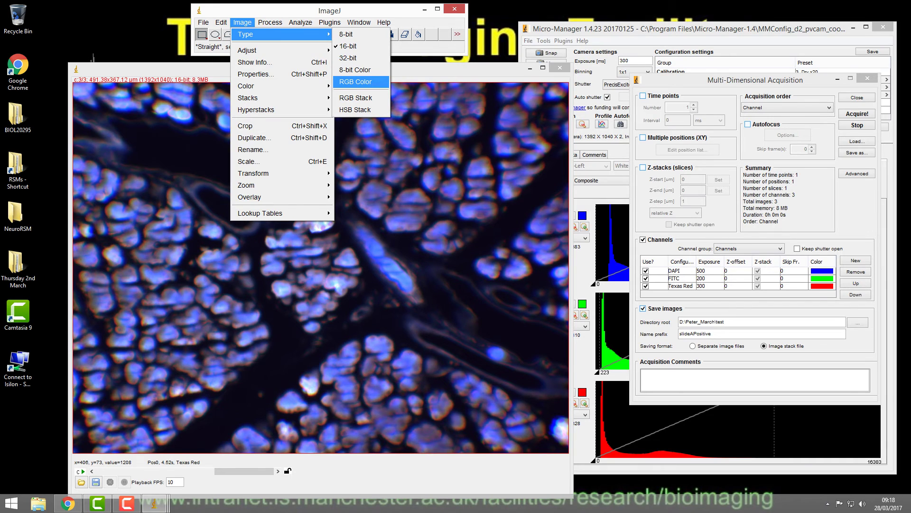
click(356, 81)
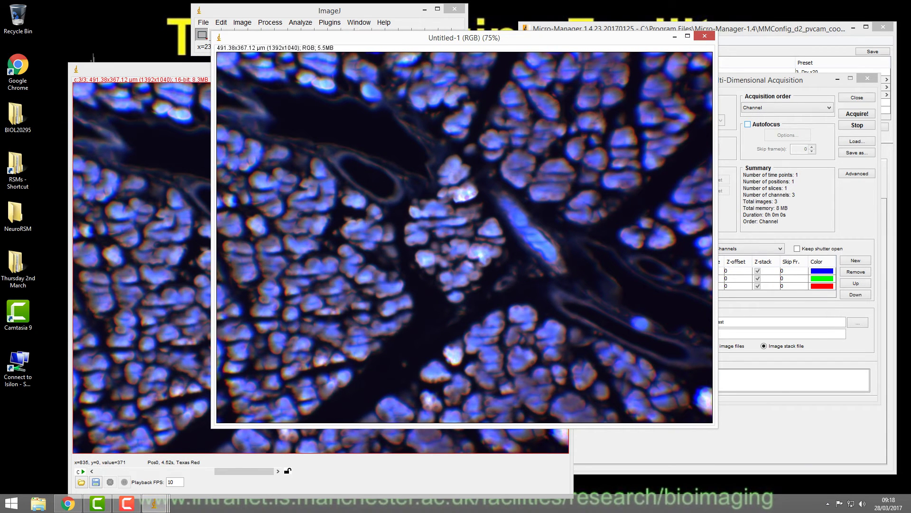
Save the RGB image as a TIFF named Untitled-1 (RGB) in the slideAPositive_1 folder within the test folder on drive D
drag(332, 37, 324, 58)
click(299, 22)
click(203, 22)
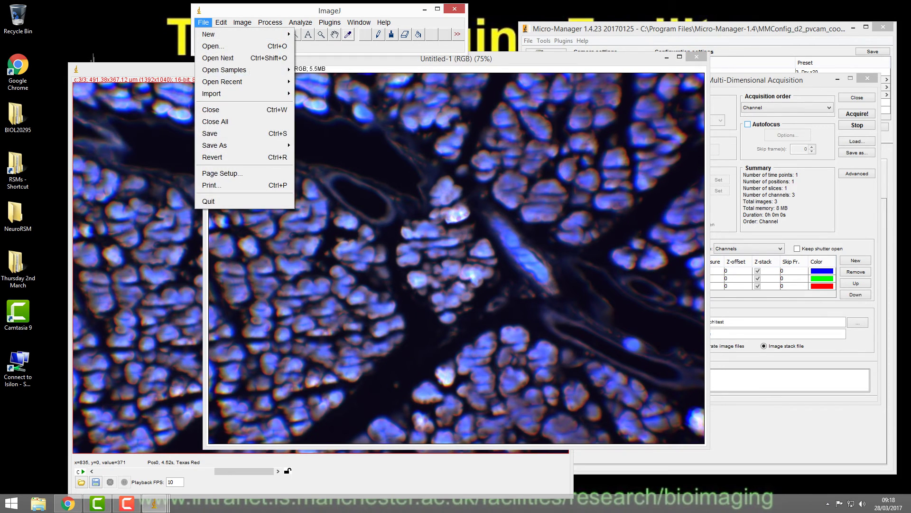
mouse_move(218, 145)
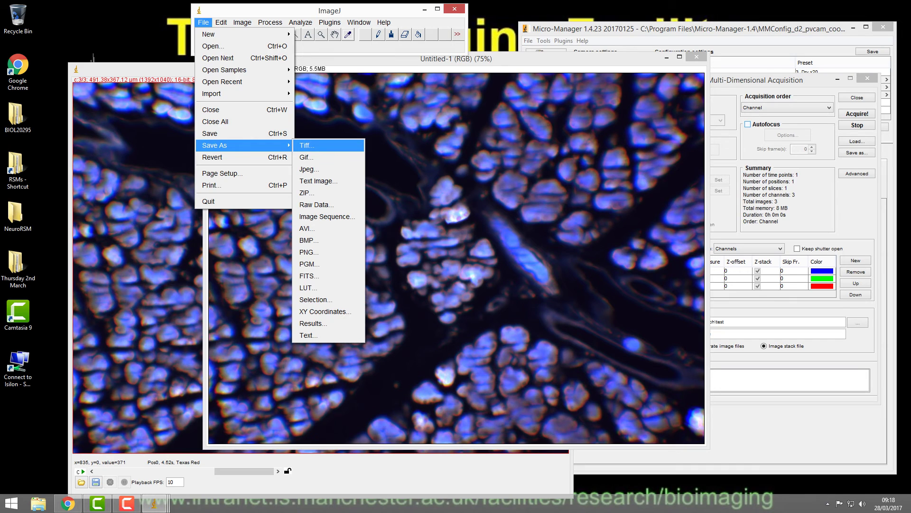
click(306, 145)
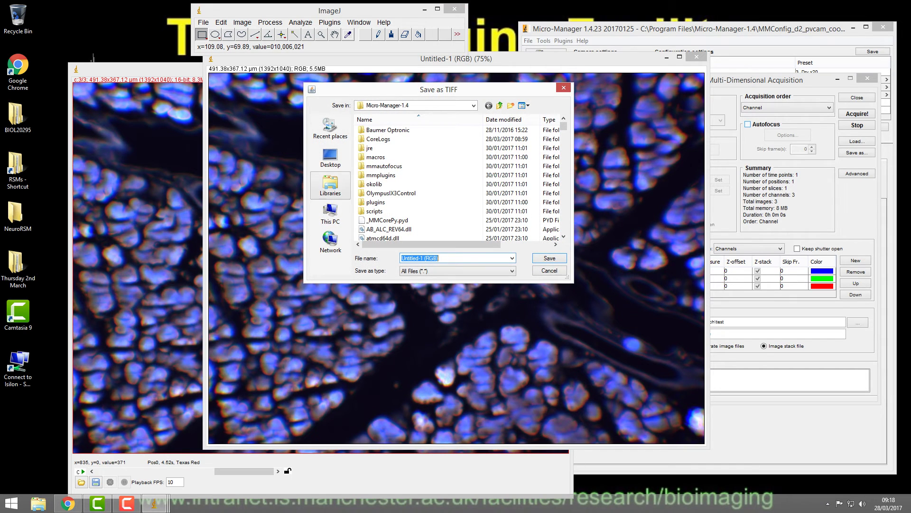
click(330, 212)
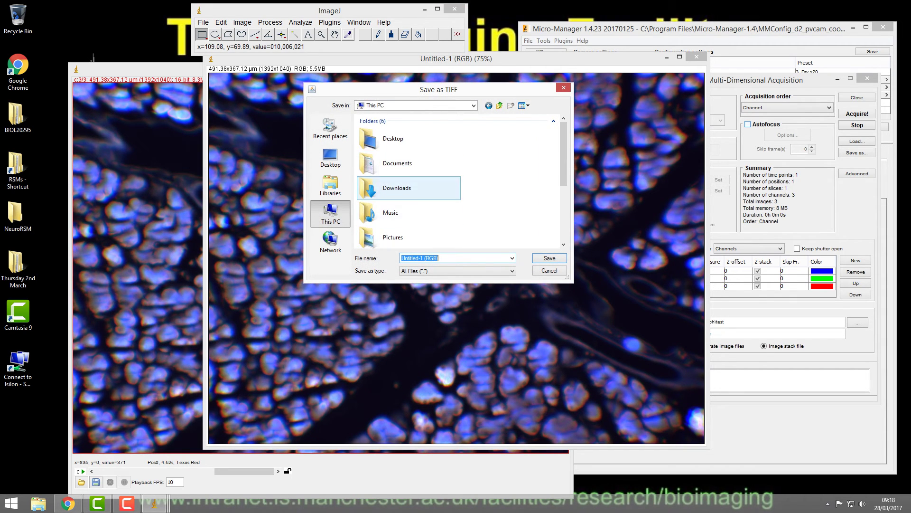
click(413, 105)
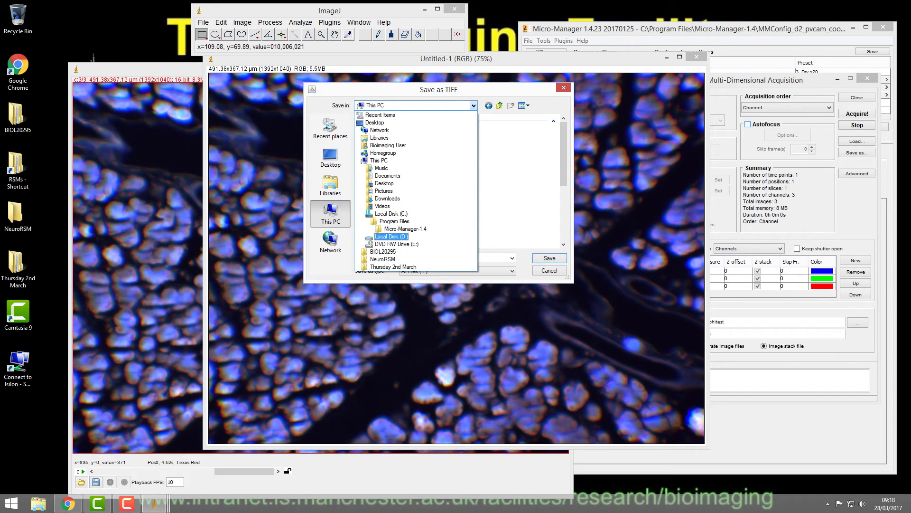
click(391, 236)
double_click(380, 138)
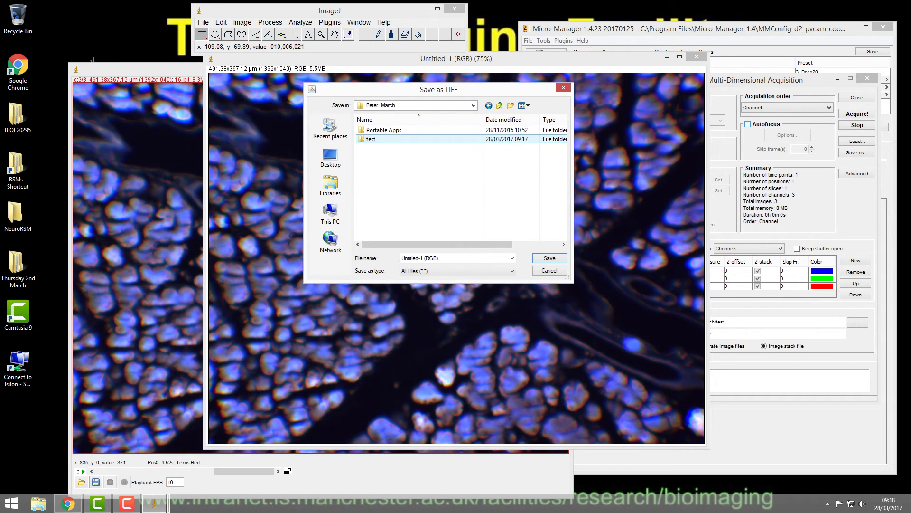
double_click(371, 139)
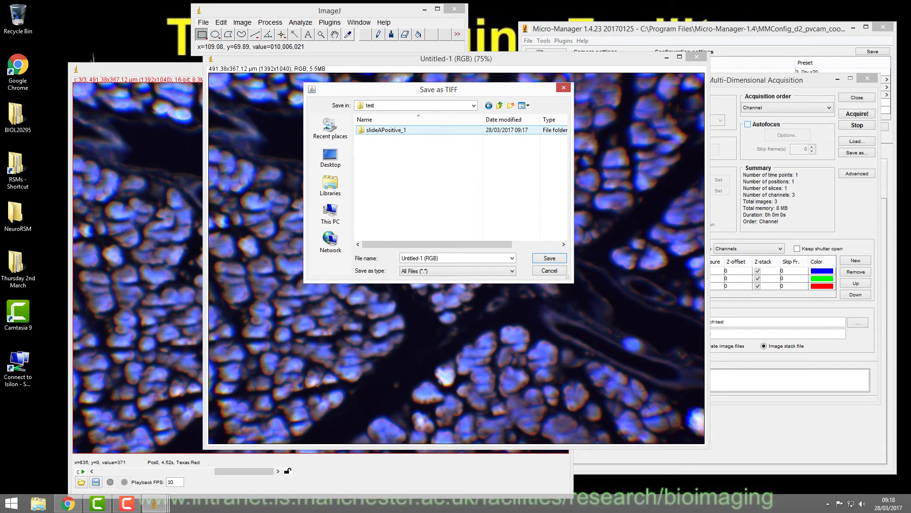
double_click(386, 130)
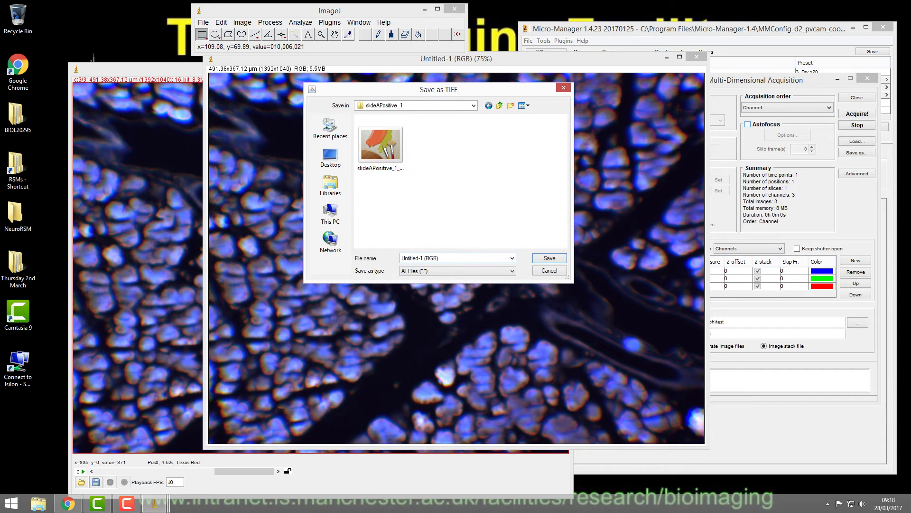
key(Return)
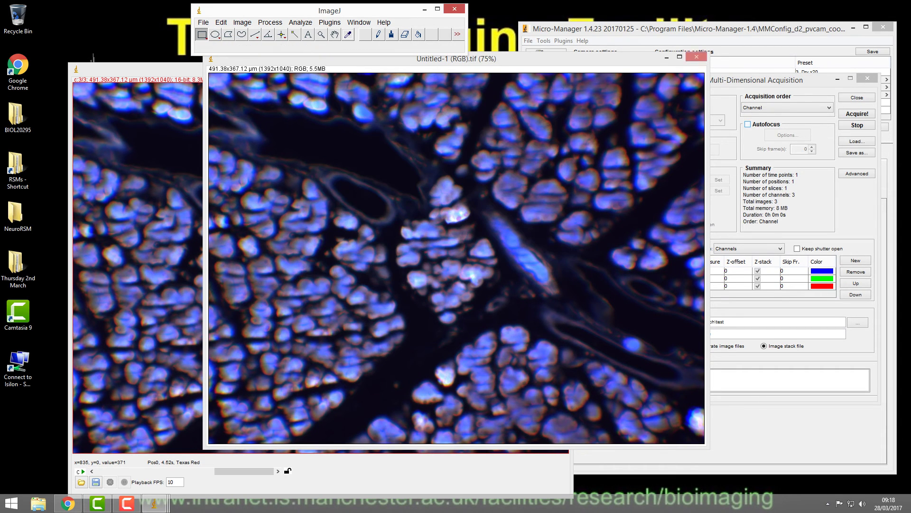
Close the saved RGB image, the slideAPositive_1 composite and the Multi-Dimensional Acquisition window
click(696, 56)
key(Escape)
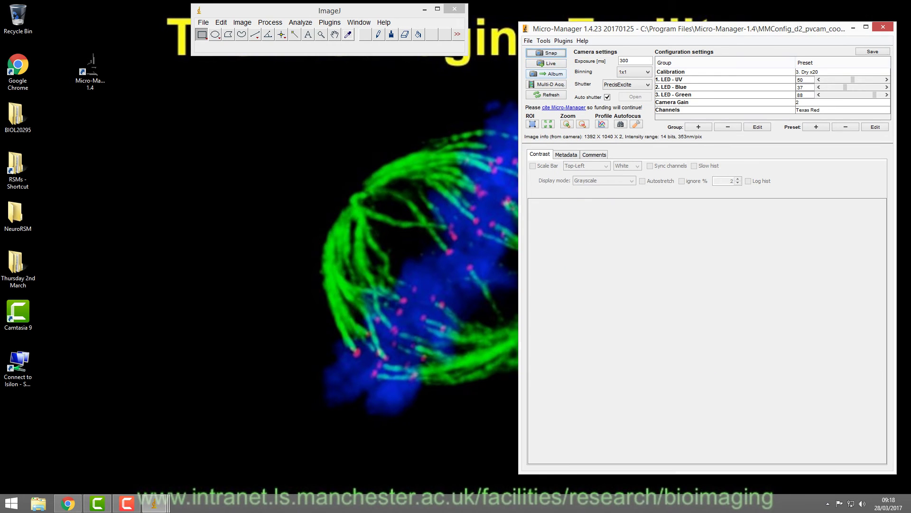
Open the Untitled-1 (RGB) TIFF in ImageJ from the slideAPositive_1 folder within the test folder on drive D
click(57, 223)
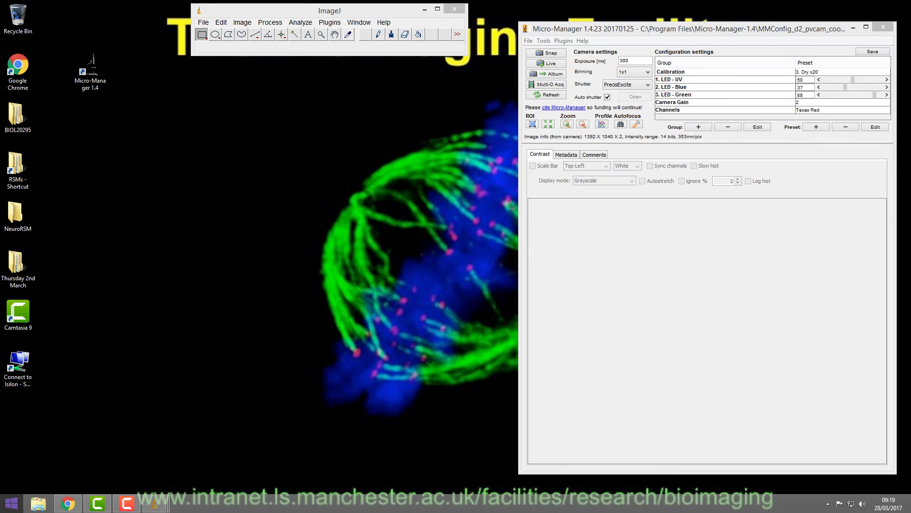
click(12, 503)
click(155, 378)
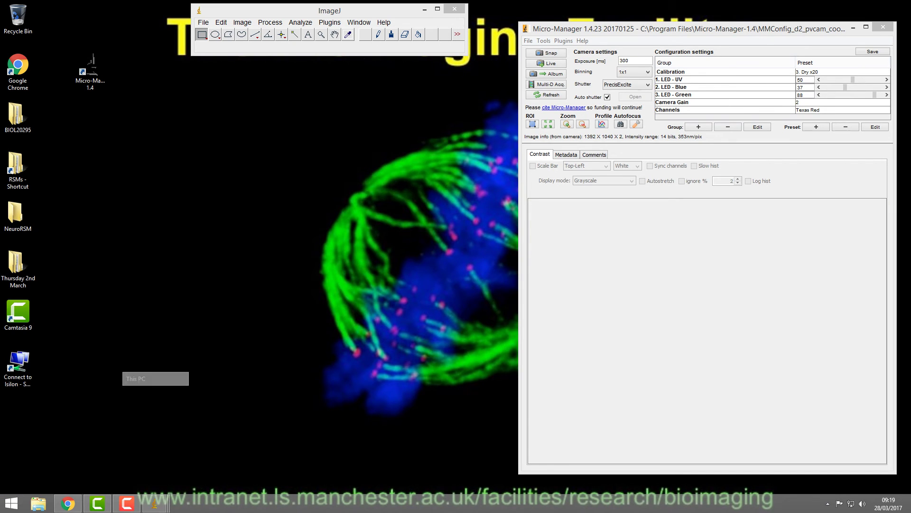
double_click(588, 240)
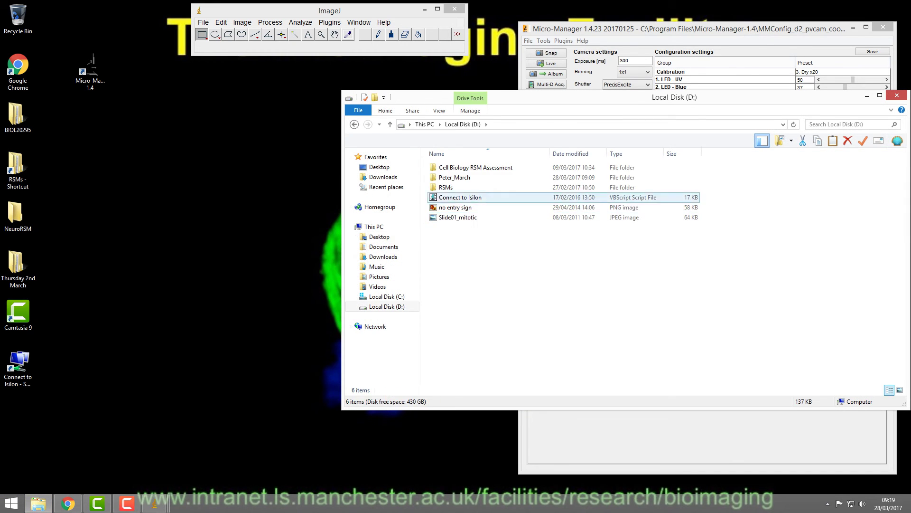
double_click(454, 177)
double_click(444, 177)
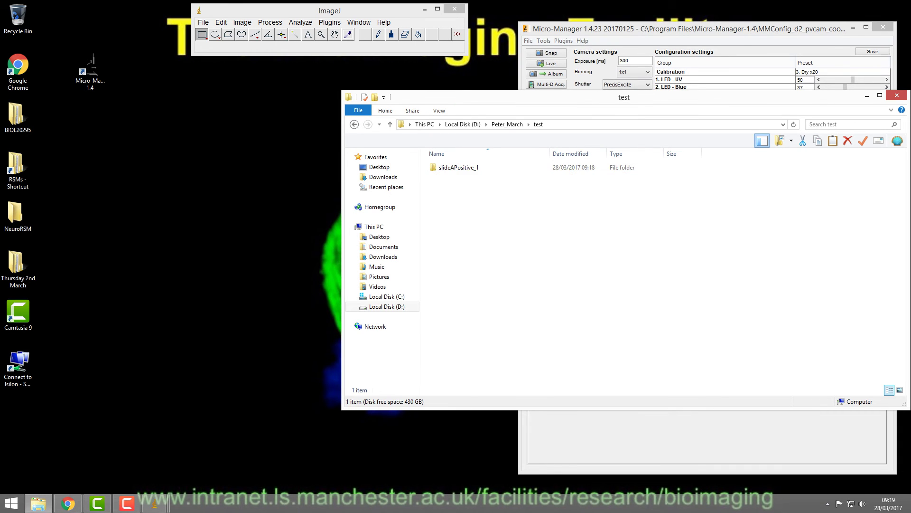
double_click(456, 167)
drag(506, 180, 265, 45)
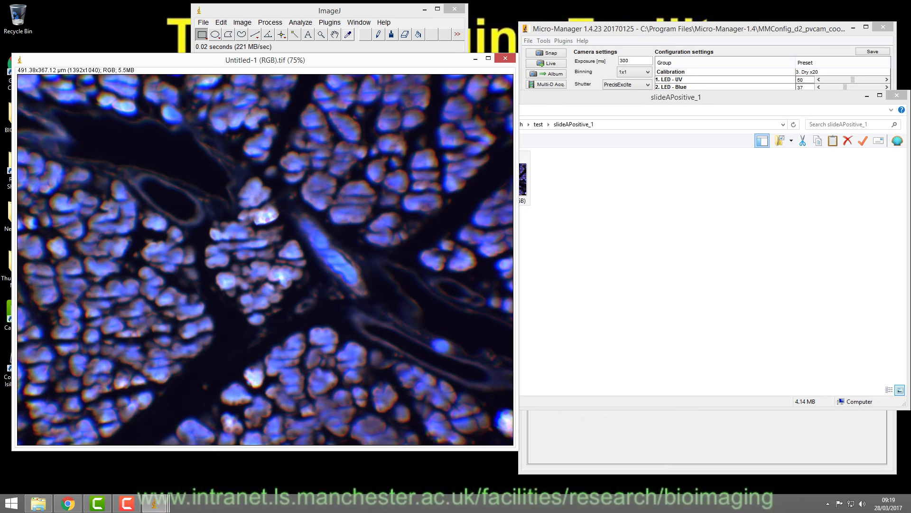
Split the RGB image into its colour channels and close the resulting blue, green and red images
click(242, 23)
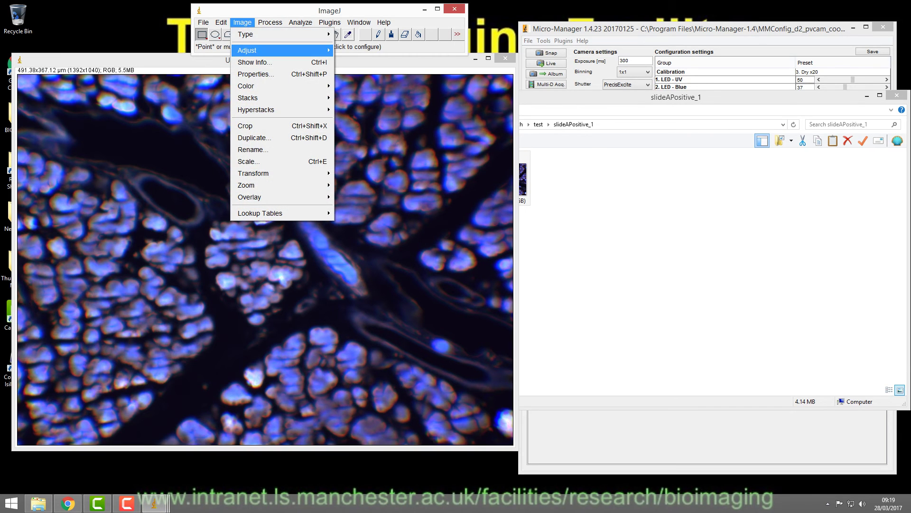
mouse_move(282, 86)
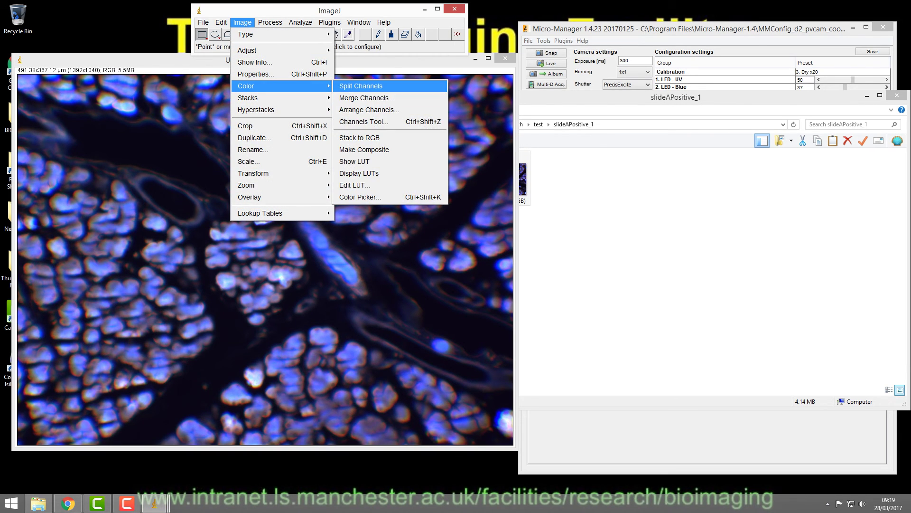
click(361, 85)
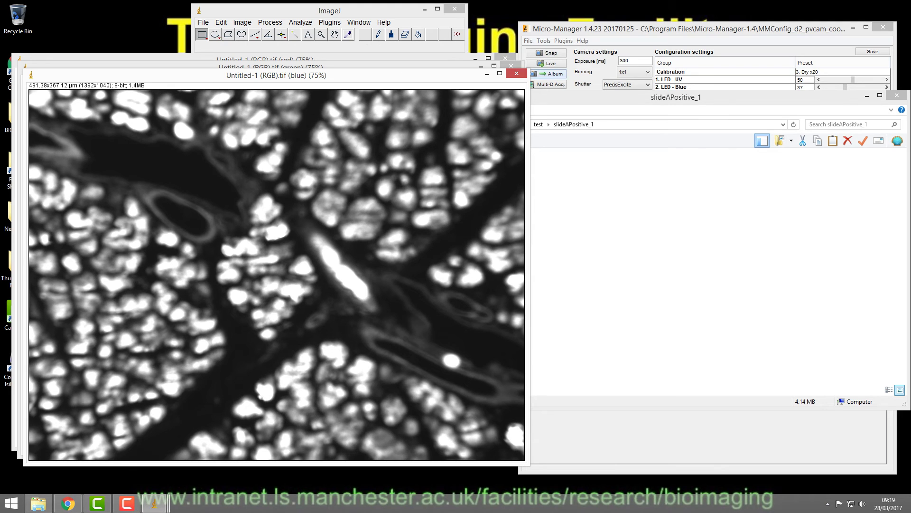
click(517, 74)
click(510, 66)
click(505, 58)
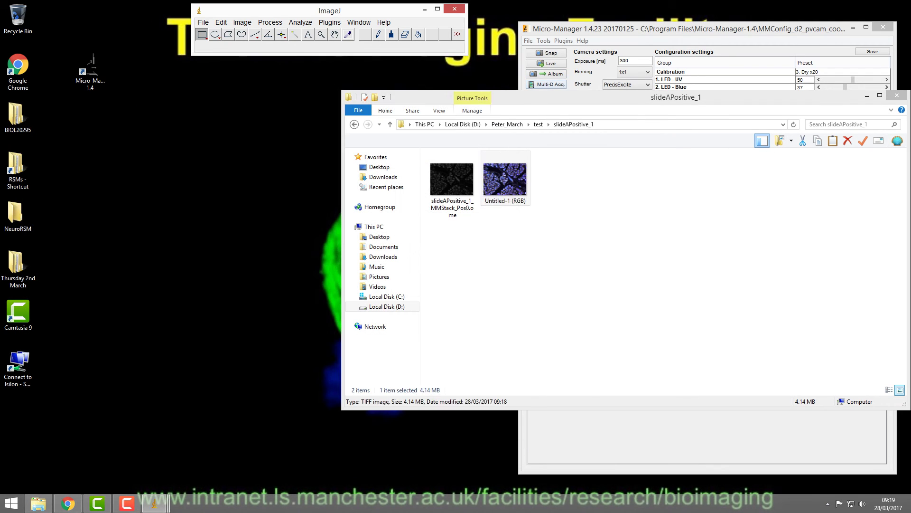
Open the slideAPositive_1_MMStack_Pos0.ome file in ImageJ and step through its three channels
click(505, 178)
click(451, 185)
drag(452, 183, 403, 48)
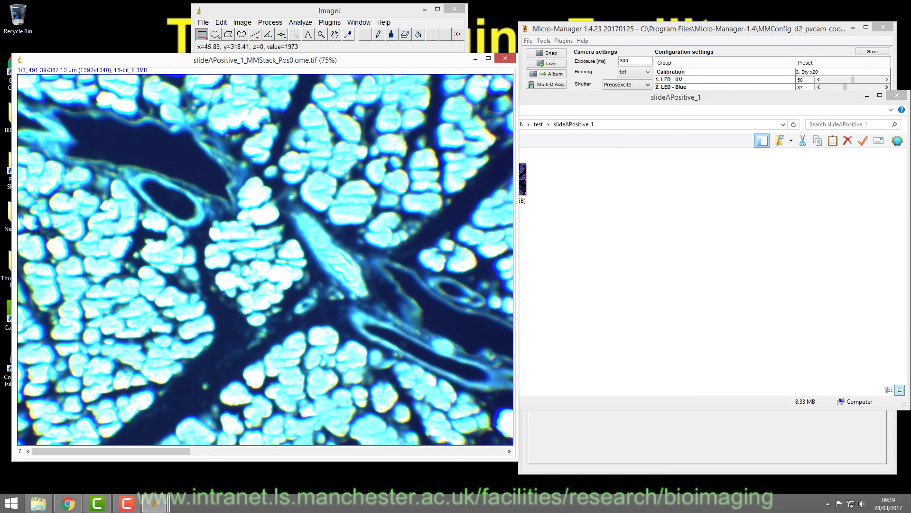
drag(111, 450, 213, 451)
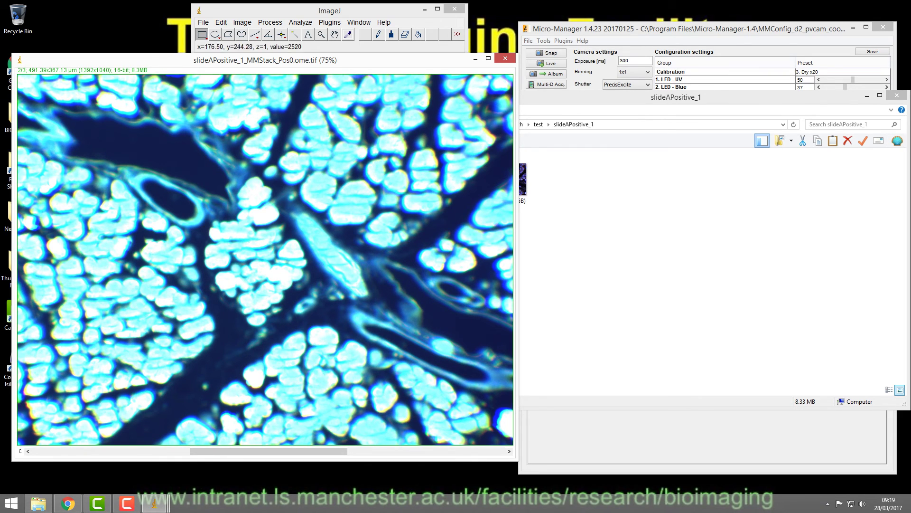
drag(269, 451, 426, 451)
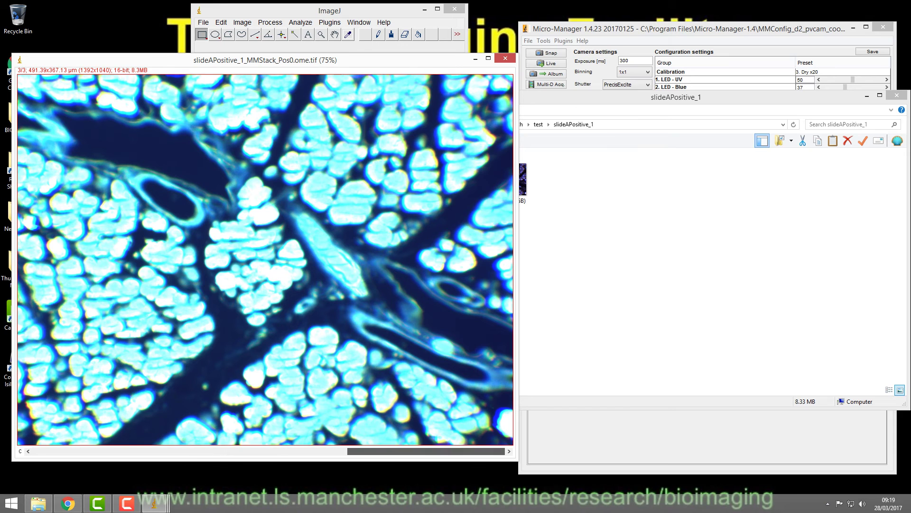
Open the Channels tool for the stack, toggle channels 1 and 2, and leave all three channels displayed
click(242, 22)
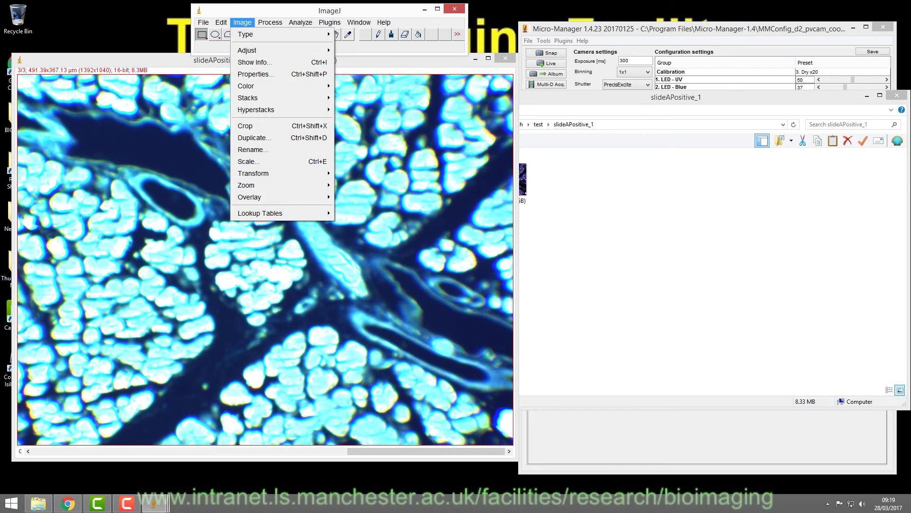
mouse_move(251, 86)
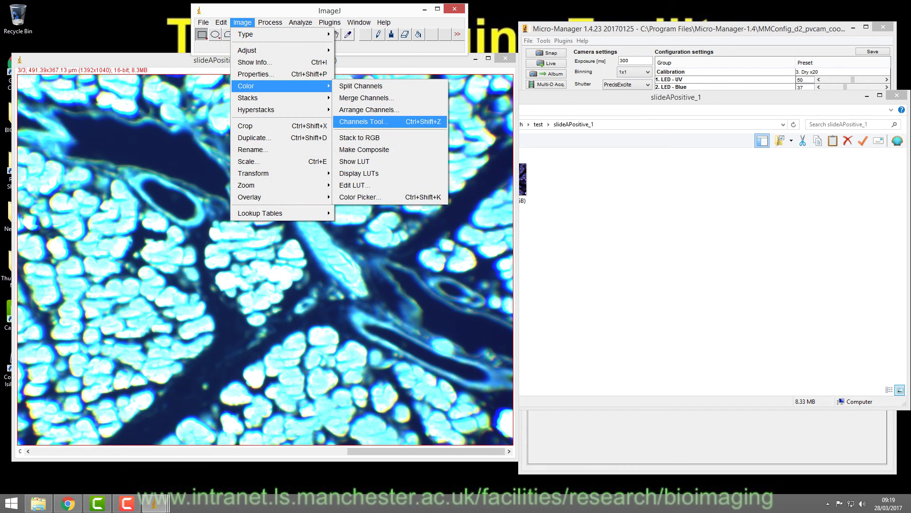
click(363, 122)
click(433, 138)
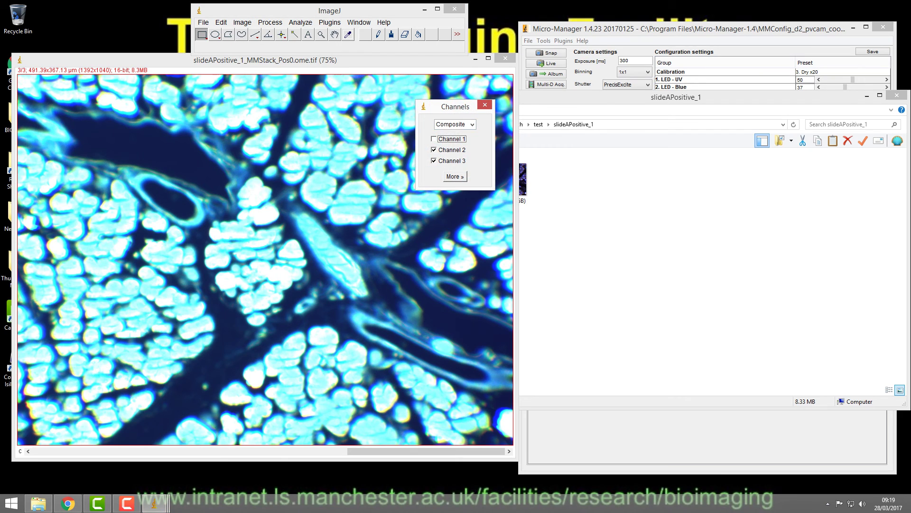
click(433, 150)
click(433, 150)
click(433, 149)
click(433, 150)
click(433, 139)
Open the Brightness/Contrast adjustment and raise the display maximum of channel 3 to about 11063
click(242, 22)
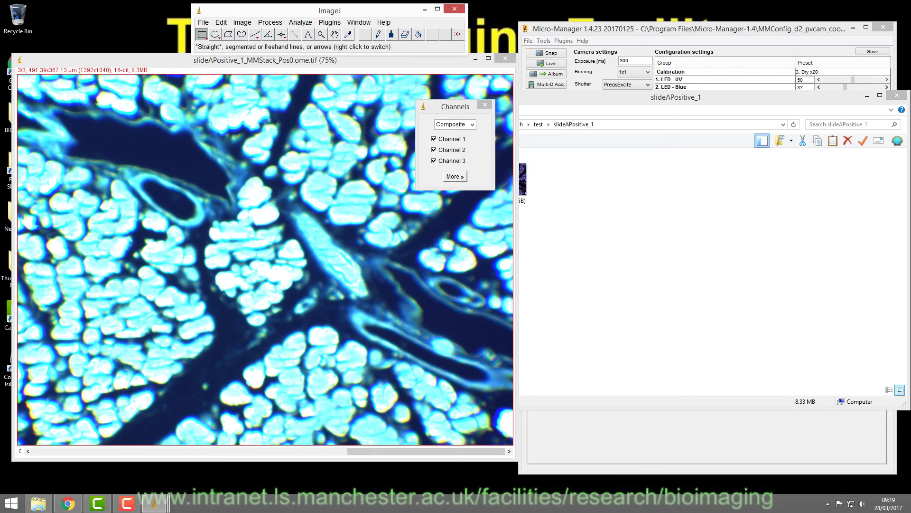
mouse_move(282, 34)
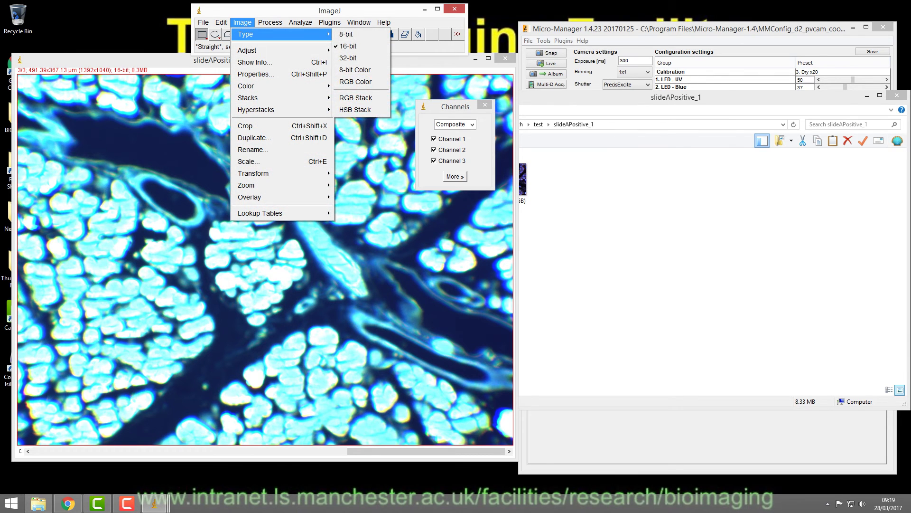
mouse_move(280, 51)
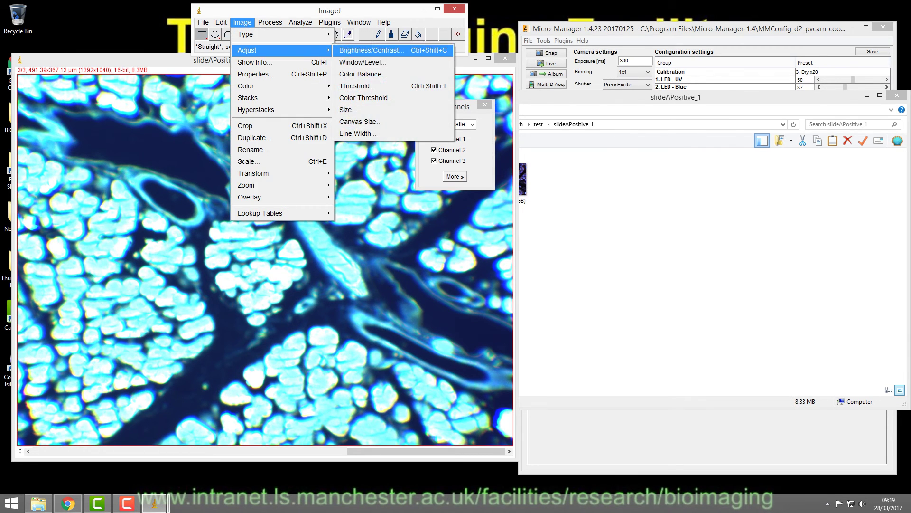
click(370, 51)
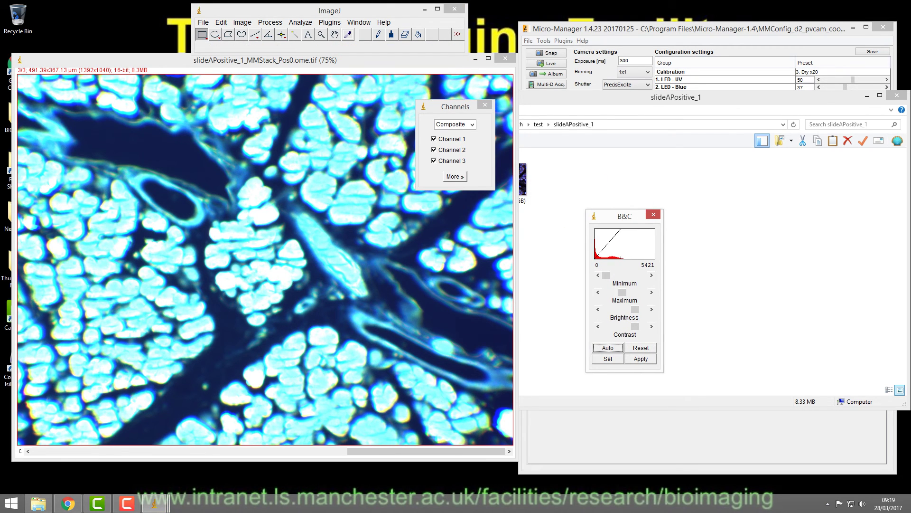
drag(622, 292, 639, 292)
Compare the channels individually, leave only channel 3 displayed, and automatically adjust its contrast
click(434, 150)
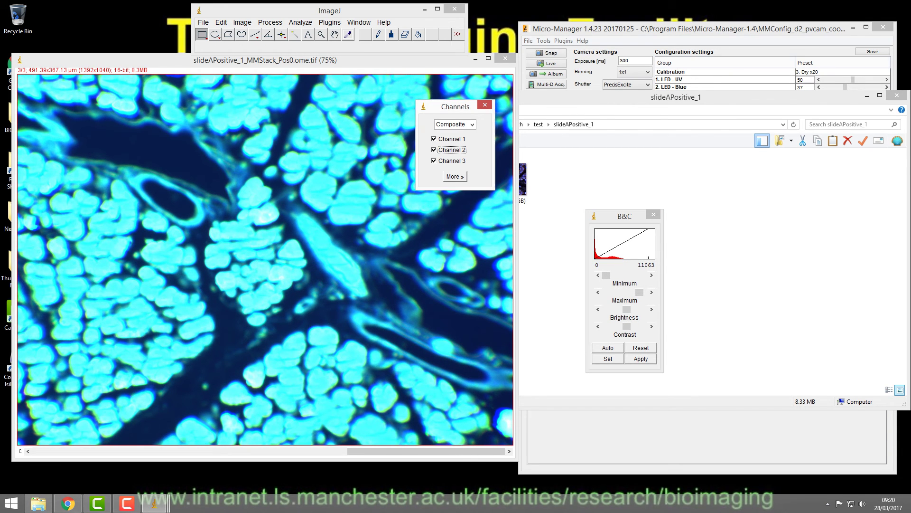
click(434, 160)
click(433, 149)
click(434, 150)
click(433, 139)
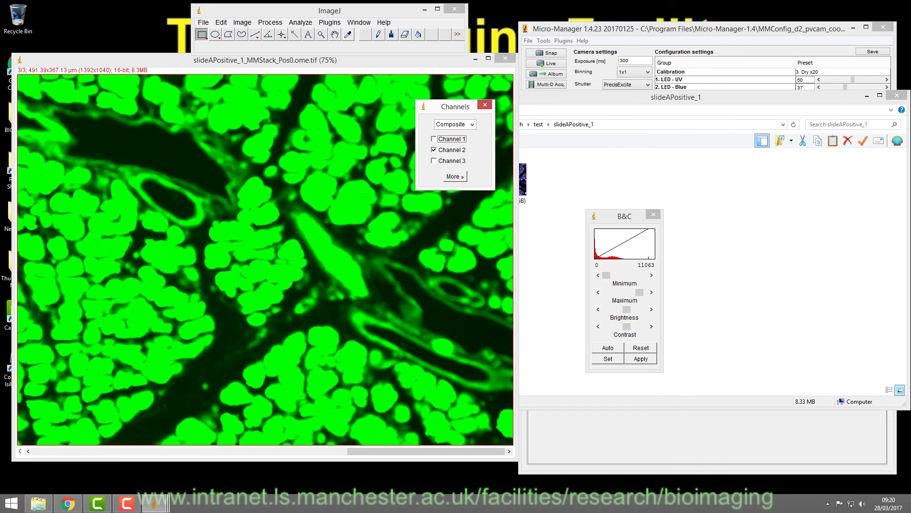
click(433, 150)
click(434, 161)
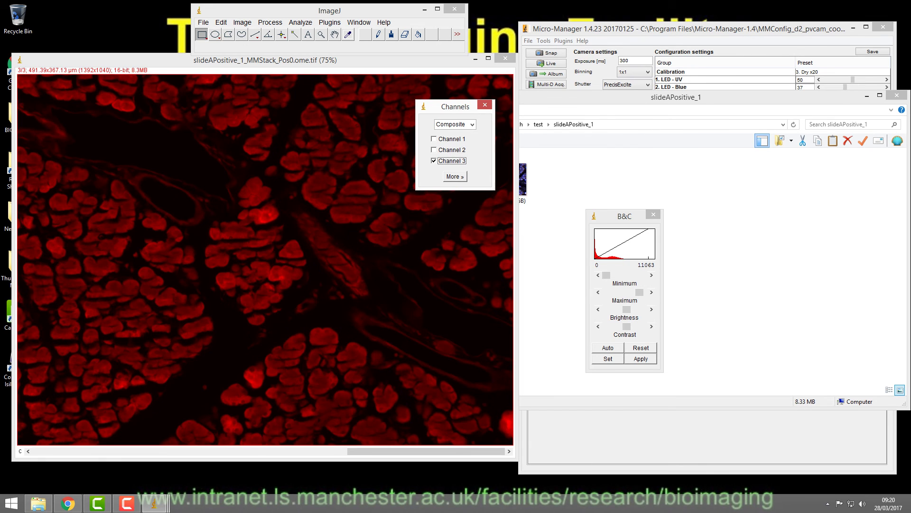
click(607, 347)
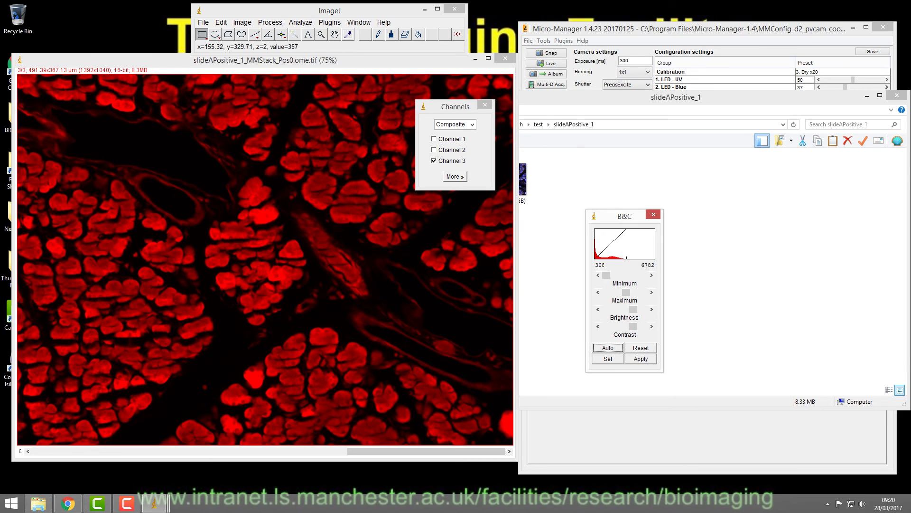
Select channel 2 of the stack and move the image and file windows aside to uncover the Channels tool
click(276, 451)
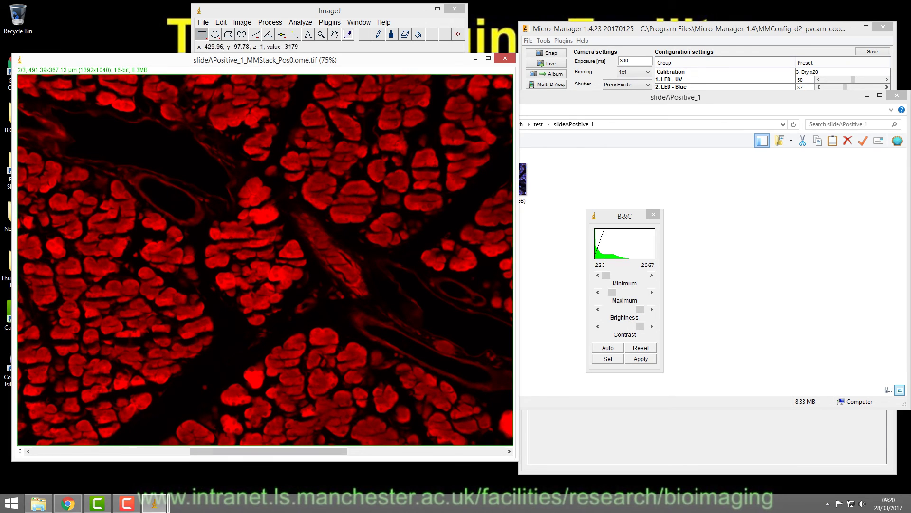
drag(332, 60, 332, 122)
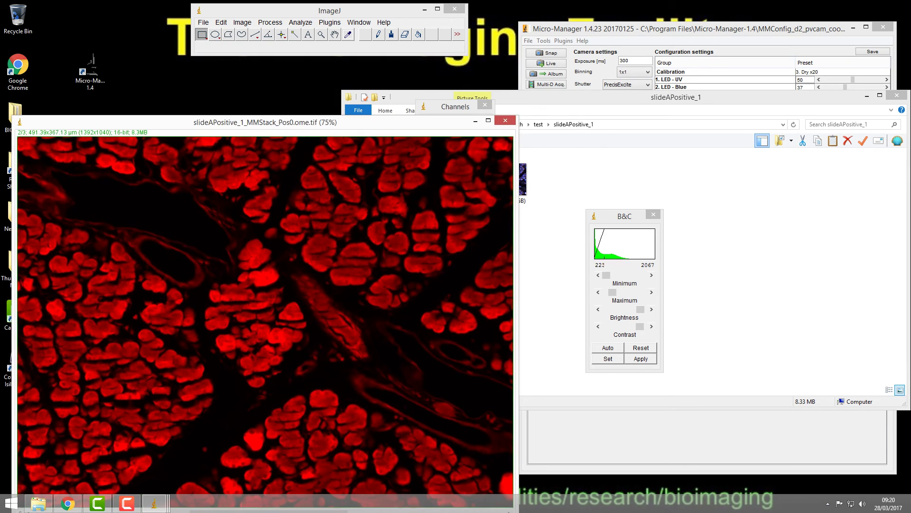
click(421, 106)
click(546, 97)
drag(546, 97, 803, 235)
Display only channel 2, move the B&C window into reach, and set the channel's display maximum to about 6646
click(433, 139)
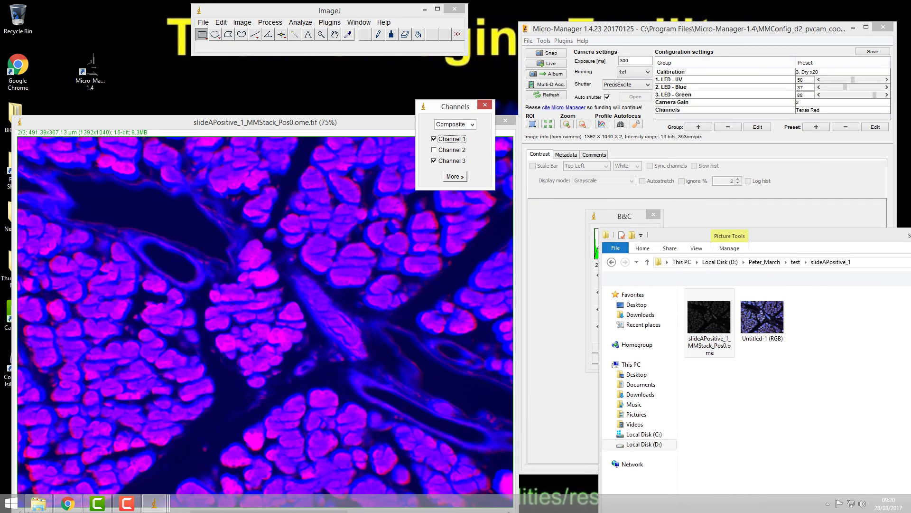
click(434, 149)
click(434, 139)
click(433, 160)
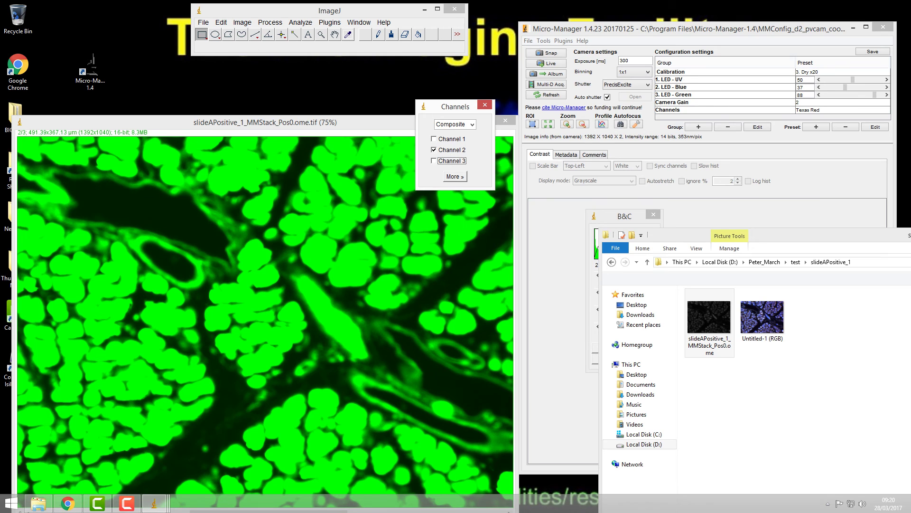
drag(625, 216, 584, 121)
drag(572, 196, 588, 197)
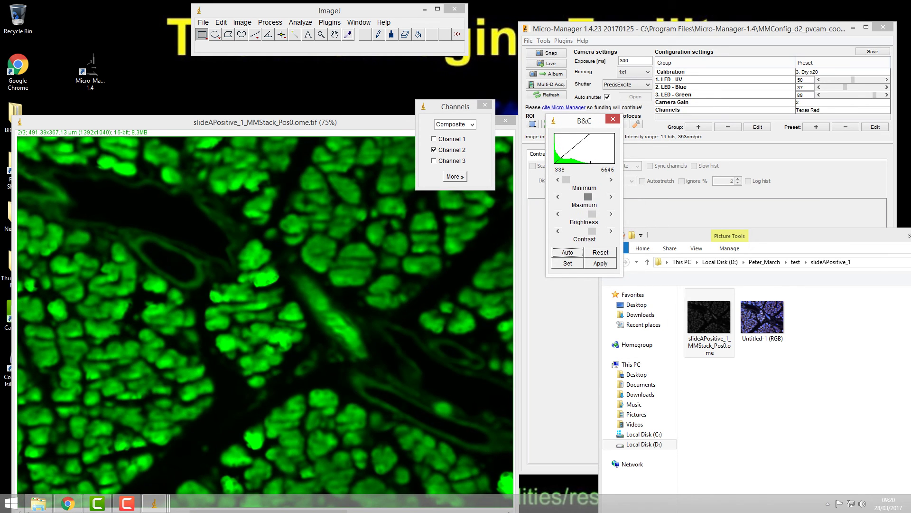
Move the image window to reach its channel slider, select channel 3 and raise its display maximum
drag(370, 122, 368, 44)
drag(267, 435, 389, 434)
click(586, 196)
drag(586, 197, 594, 197)
Select channel 1, display it together with channel 2, auto-adjust its contrast and raise its display maximum to about 14978
drag(424, 435, 109, 435)
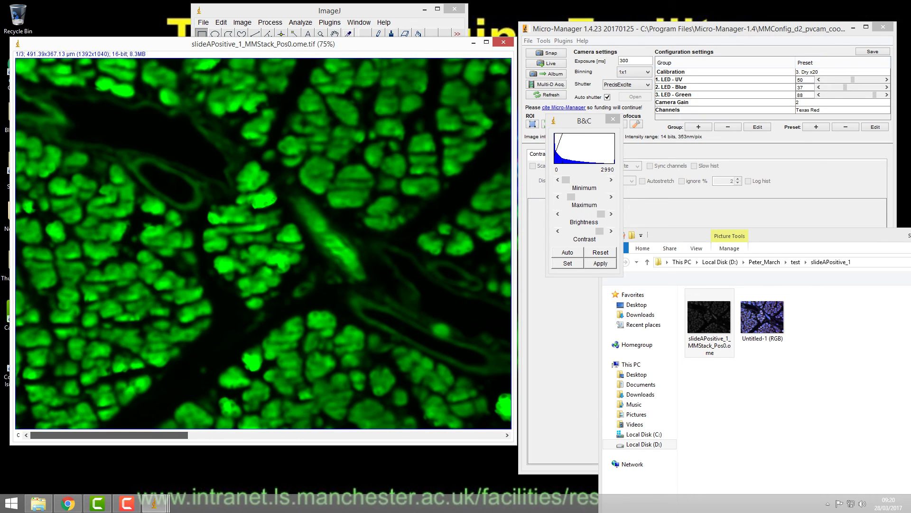
drag(262, 43, 263, 159)
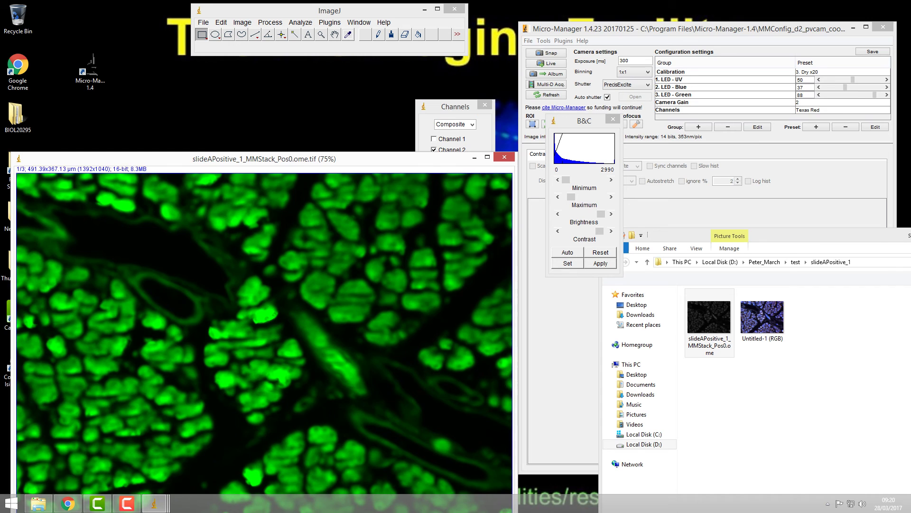
click(433, 138)
click(567, 252)
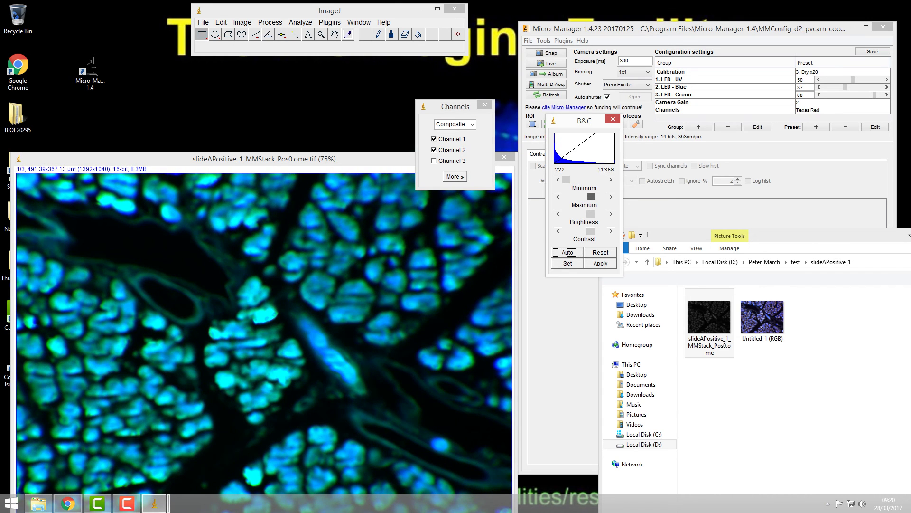
drag(264, 159, 283, 44)
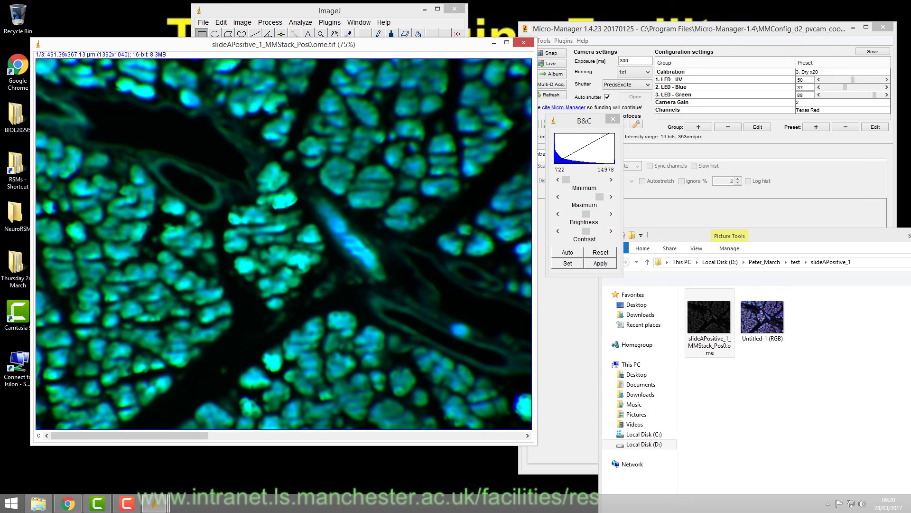
Close the stack image, the Channels tool, the B&C window and the slideAPositive_1 folder window
click(710, 322)
click(523, 43)
click(485, 105)
click(612, 119)
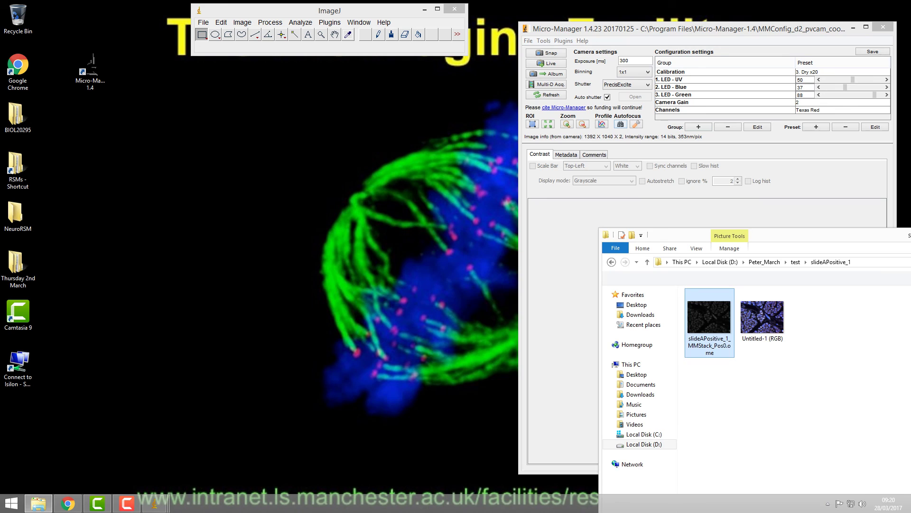
drag(807, 235, 411, 173)
click(780, 170)
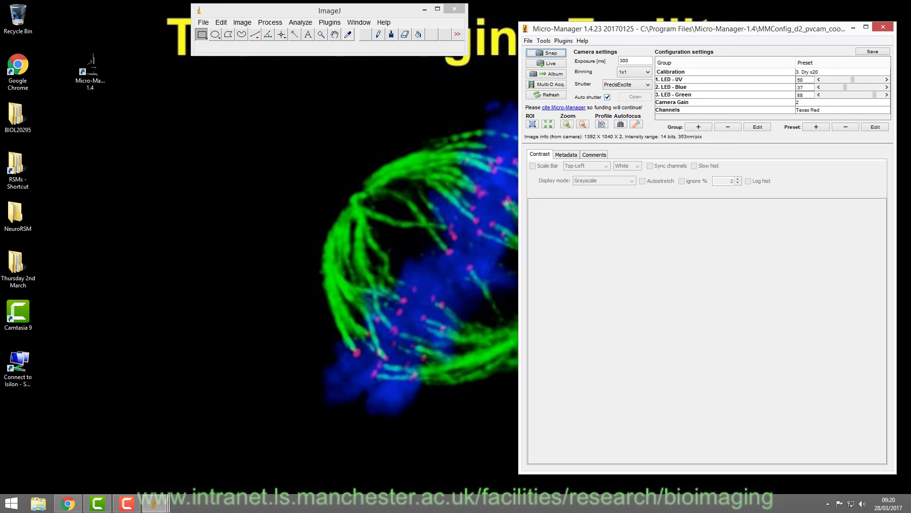
Turn off the auto shutter, set the channel to FITC, open the shutter manually and start the live view
click(607, 97)
click(635, 97)
click(842, 110)
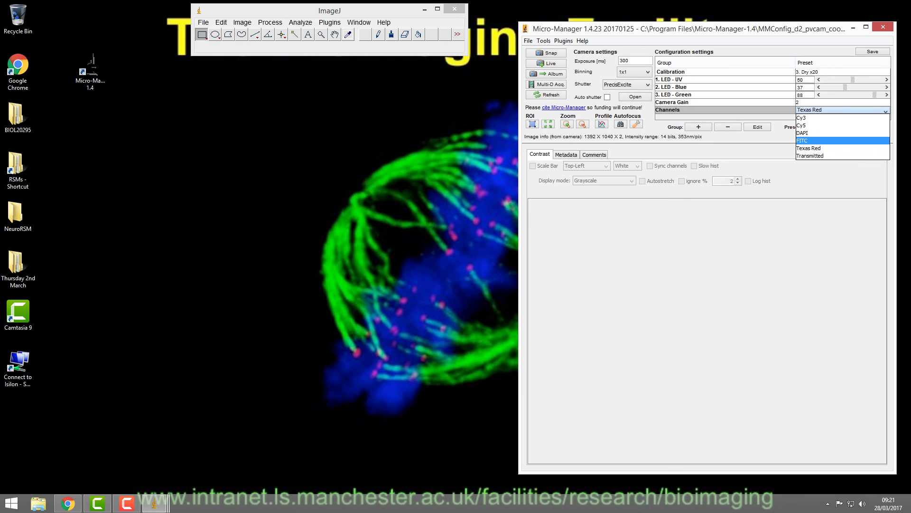
click(807, 140)
click(635, 96)
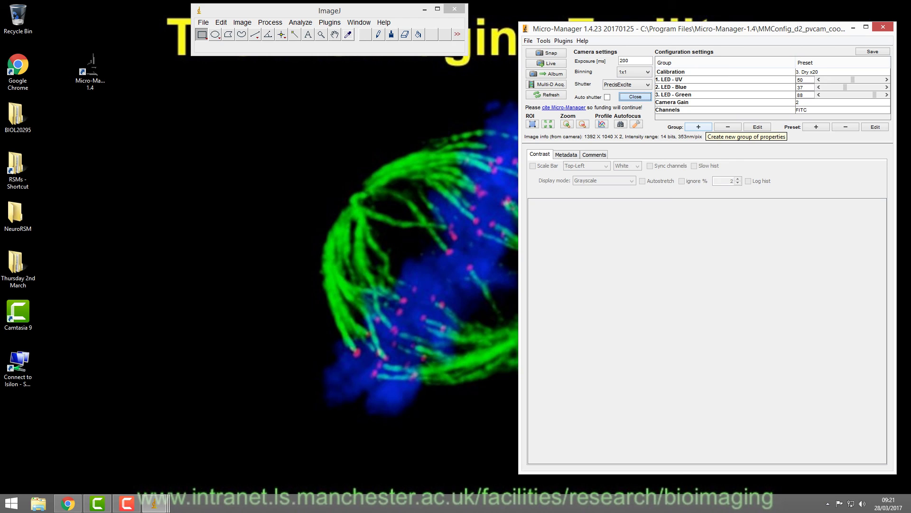
click(547, 63)
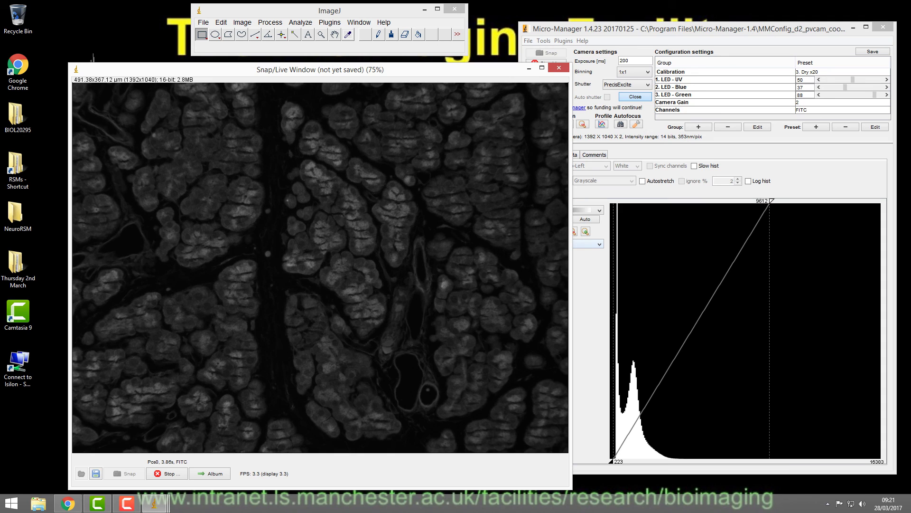
Switch the live view to the Texas Red channel and on to DAPI, and stop the live view
click(840, 110)
click(842, 148)
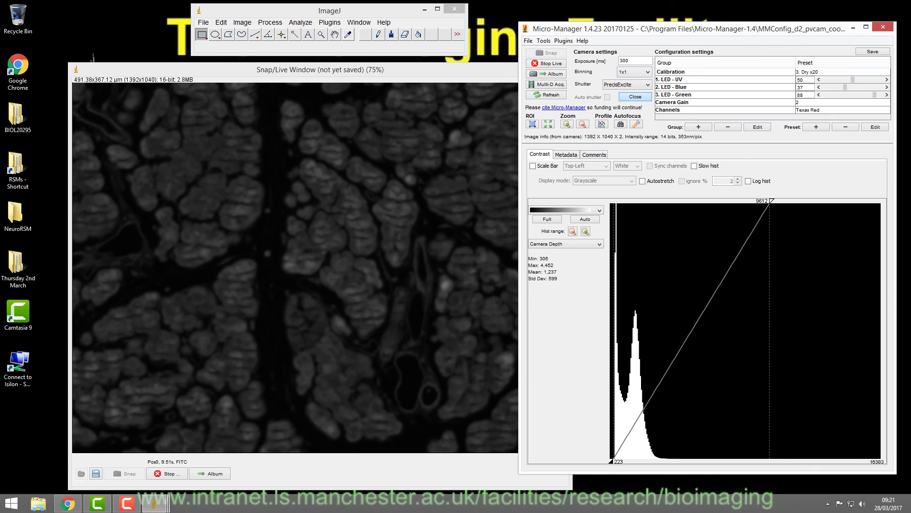
click(840, 110)
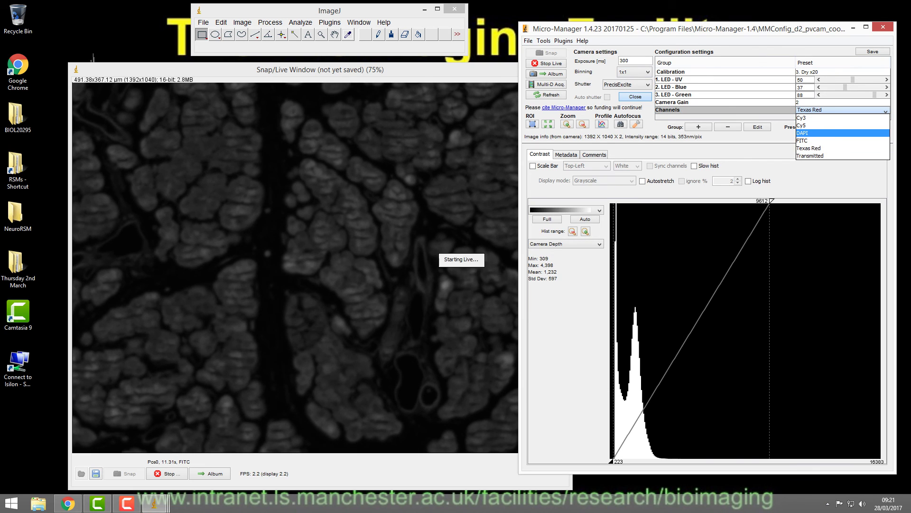
key(Return)
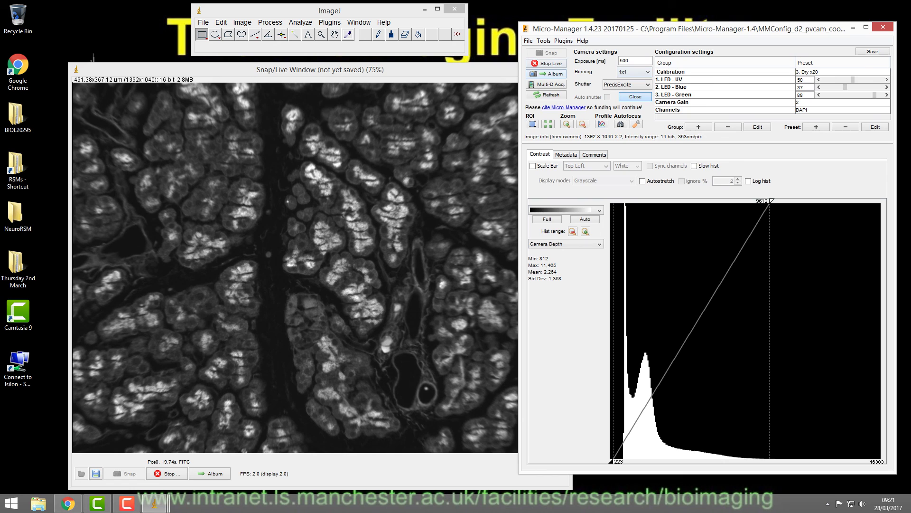
click(545, 63)
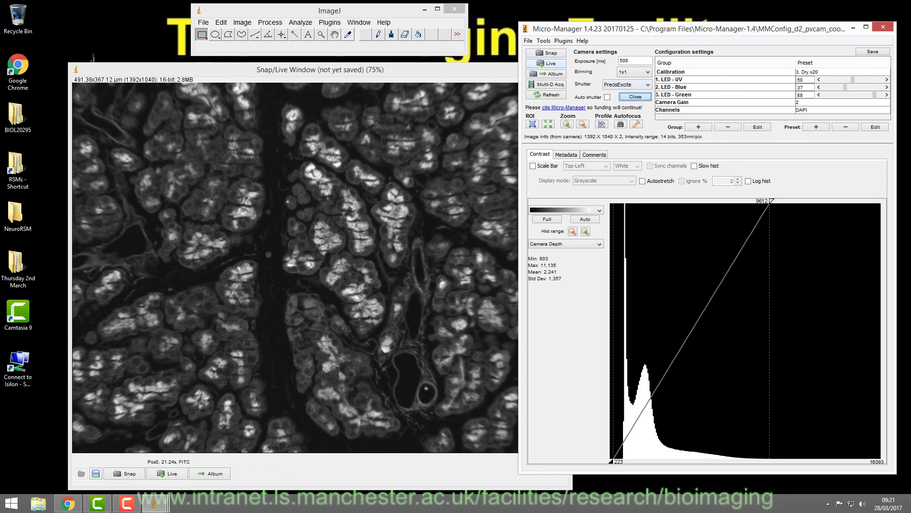
Re-enable the auto shutter, uncover the Multi-Dimensional Acquisition window and acquire the DAPI, FITC and Texas Red channels
click(607, 97)
drag(684, 29, 546, 30)
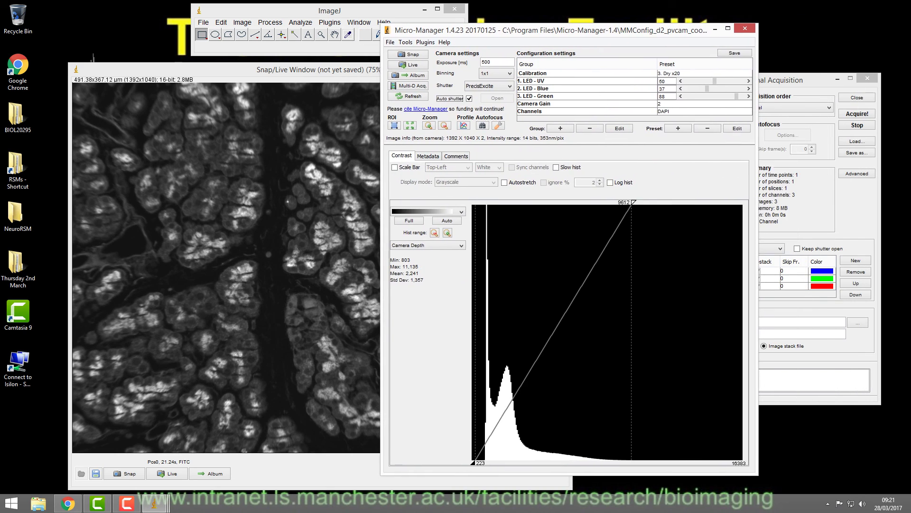
click(797, 79)
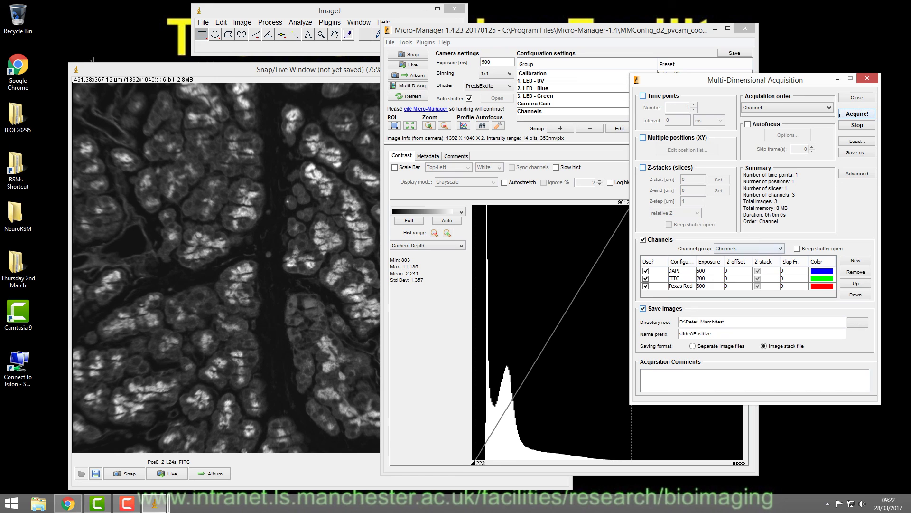
click(857, 114)
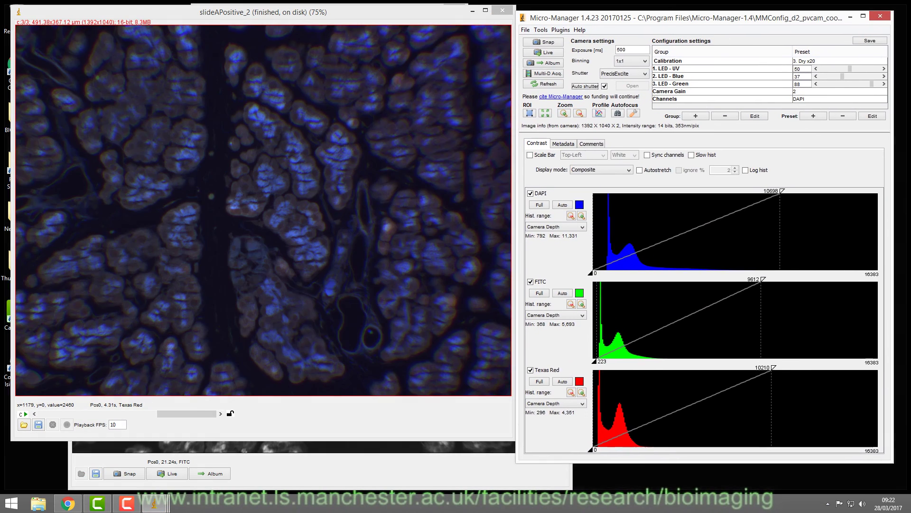
Rearrange the windows to reach ImageJ and convert the slideAPositive_2 composite to an RGB Color image
drag(724, 18, 736, 44)
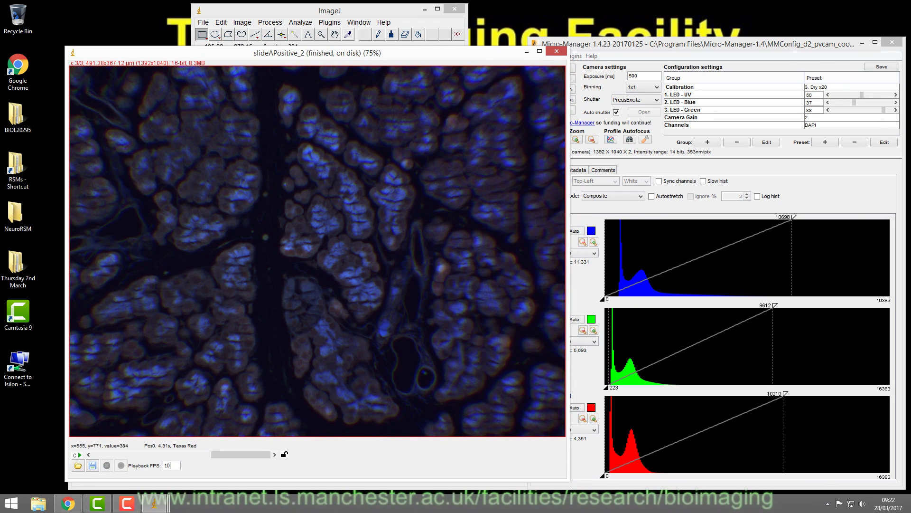
click(242, 22)
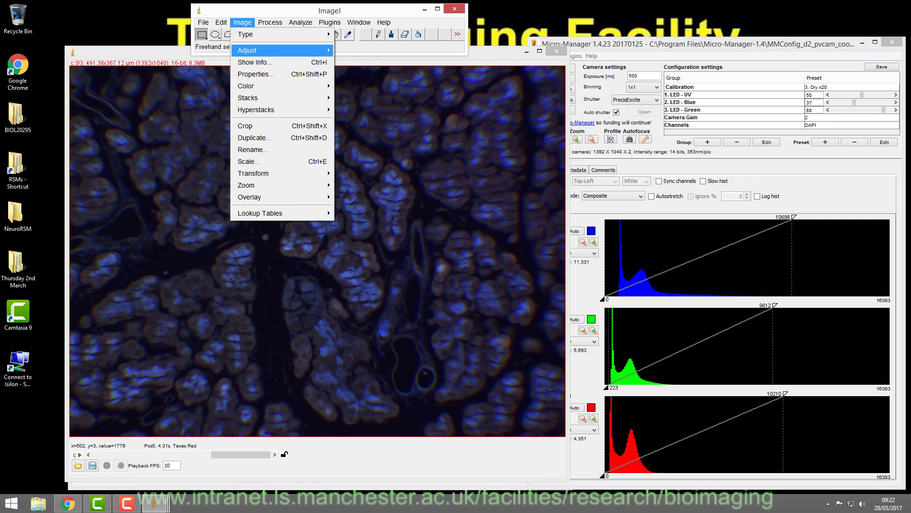
mouse_move(285, 35)
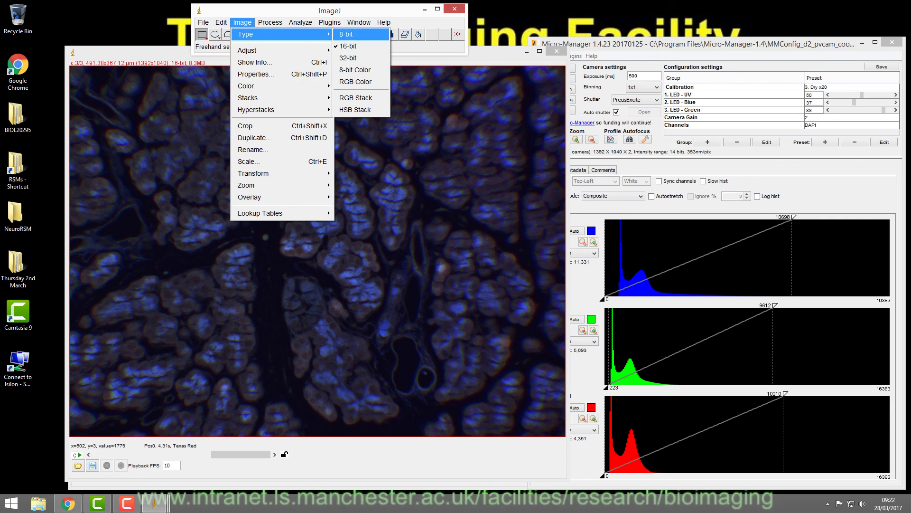
click(355, 82)
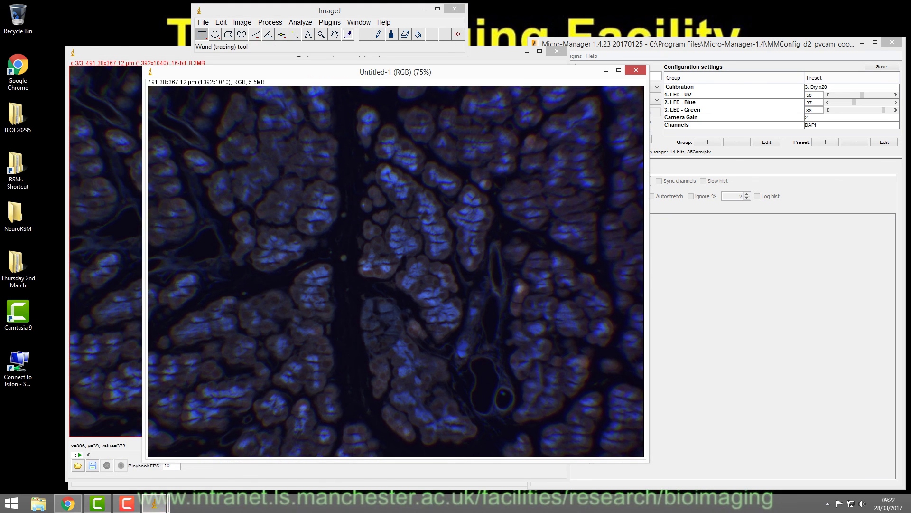
Save the RGB image as a TIFF named Untitled-1 (RGB) in the slideAPositive_2 folder
click(203, 23)
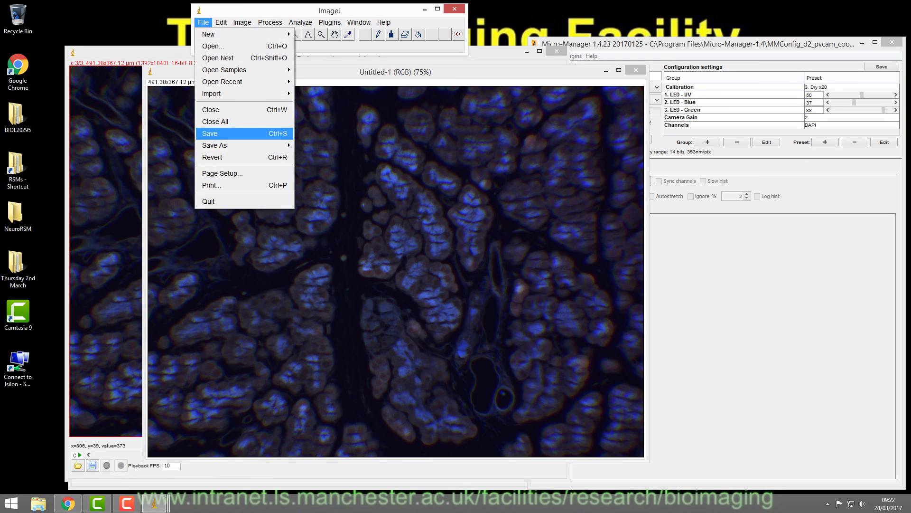
mouse_move(213, 145)
click(308, 145)
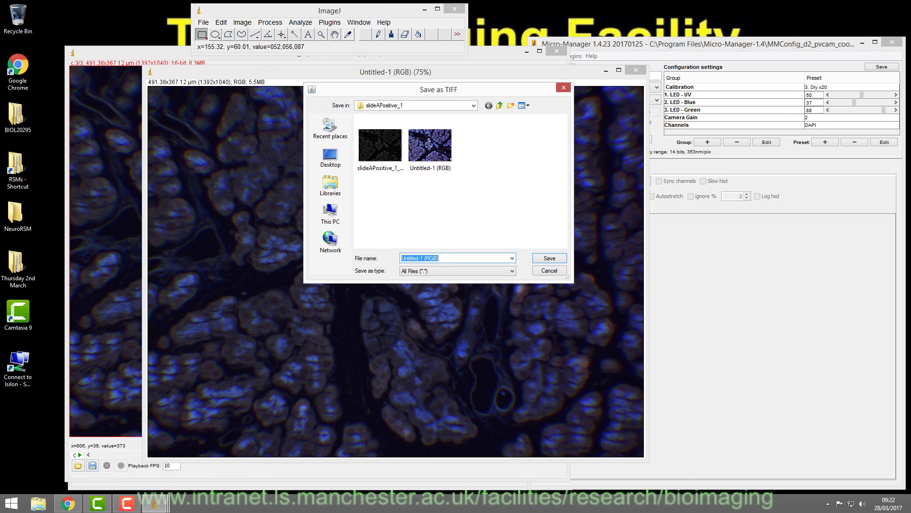
click(499, 105)
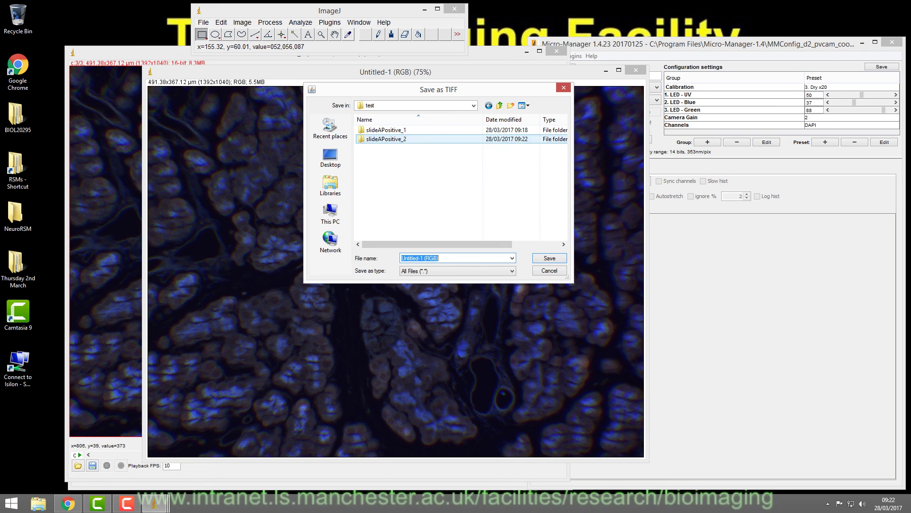
double_click(382, 139)
key(Return)
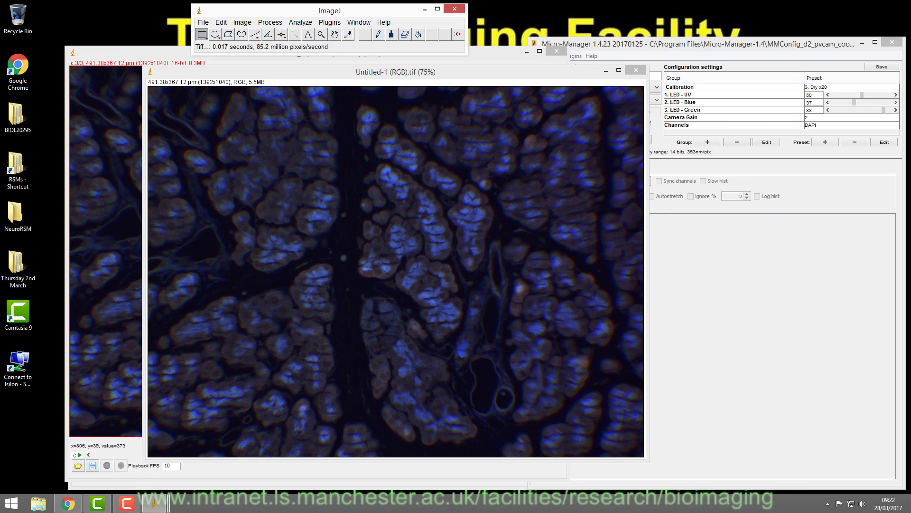
Close the RGB image, the slideAPositive_2 stack and the Snap/Live window
click(636, 70)
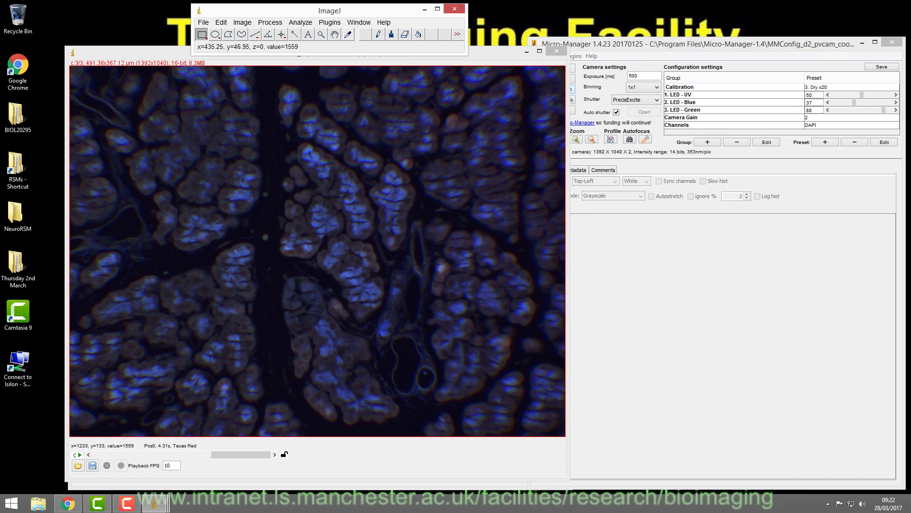
click(556, 51)
click(510, 121)
click(559, 68)
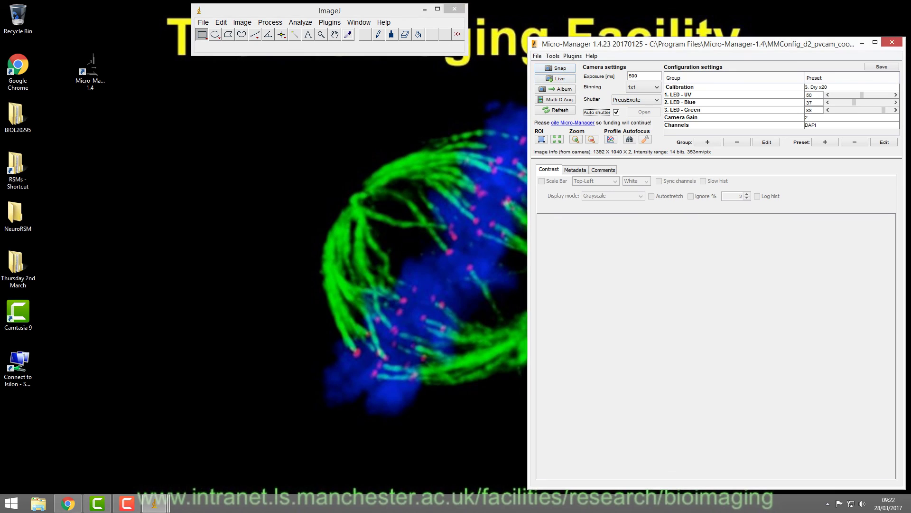